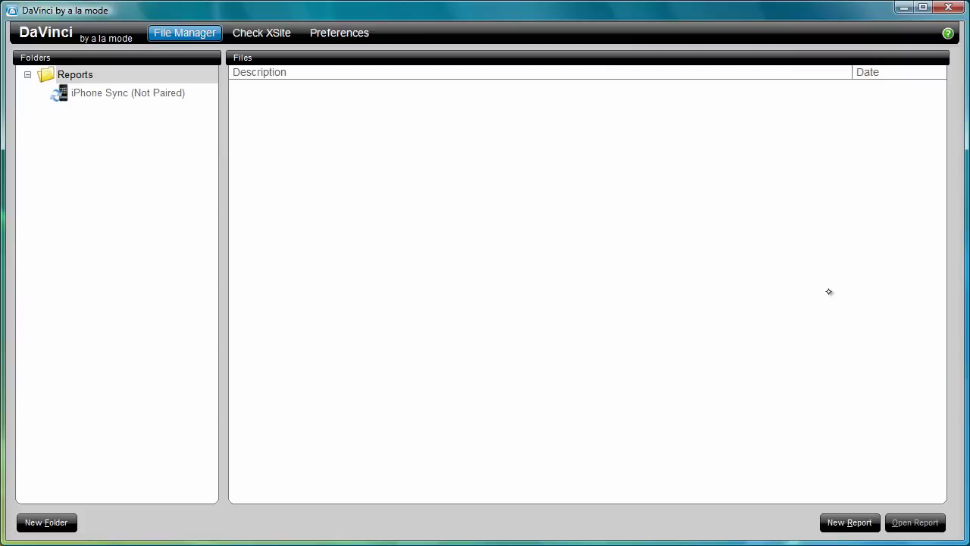
Step: Start a new report and handwrite the property's street address as its description
click(855, 520)
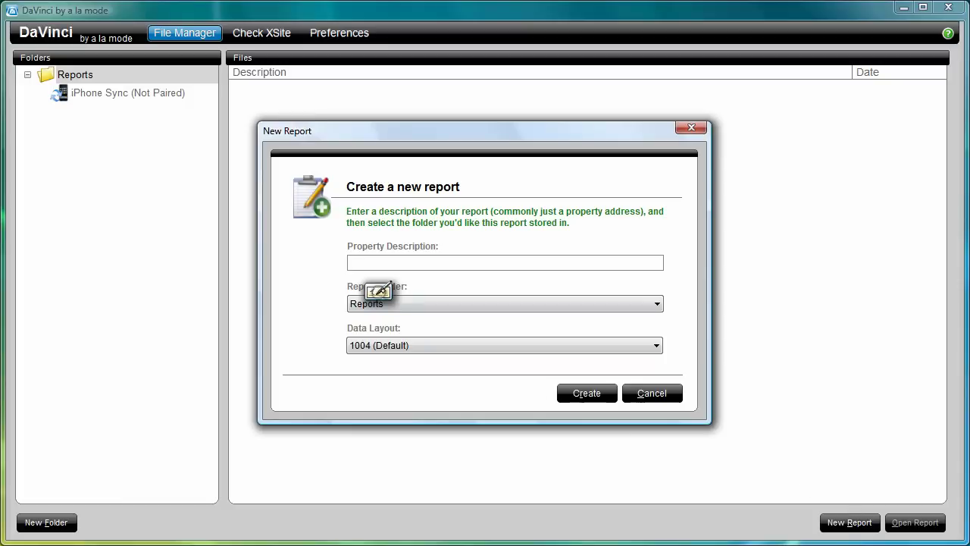
click(378, 291)
mouse_move(416, 323)
mouse_down()
mouse_move(414, 349)
mouse_move(452, 343)
mouse_move(448, 324)
mouse_move(497, 334)
mouse_move(491, 346)
mouse_move(517, 348)
mouse_move(533, 332)
mouse_move(573, 350)
mouse_up()
mouse_move(595, 319)
mouse_down()
mouse_move(575, 335)
mouse_move(591, 347)
mouse_up()
mouse_move(590, 338)
mouse_down()
mouse_move(590, 348)
mouse_move(630, 348)
mouse_move(646, 362)
mouse_up()
drag(667, 330, 657, 347)
mouse_move(722, 331)
mouse_down()
mouse_move(722, 343)
mouse_move(740, 334)
mouse_up()
drag(755, 335, 766, 347)
mouse_move(791, 333)
mouse_down()
mouse_move(779, 347)
mouse_move(833, 347)
mouse_move(837, 364)
mouse_up()
click(944, 515)
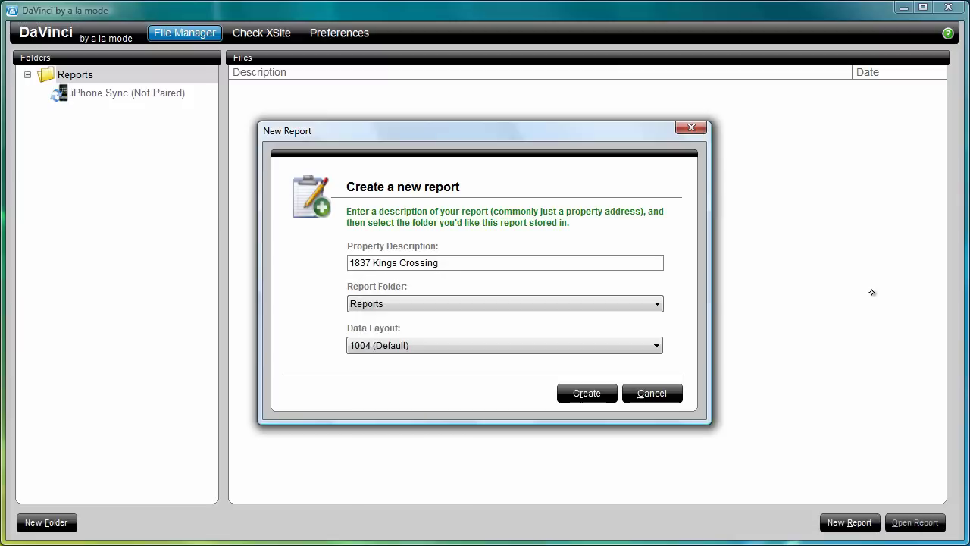
Step: Keep the 1004 (Default) data layout and create the report
click(649, 345)
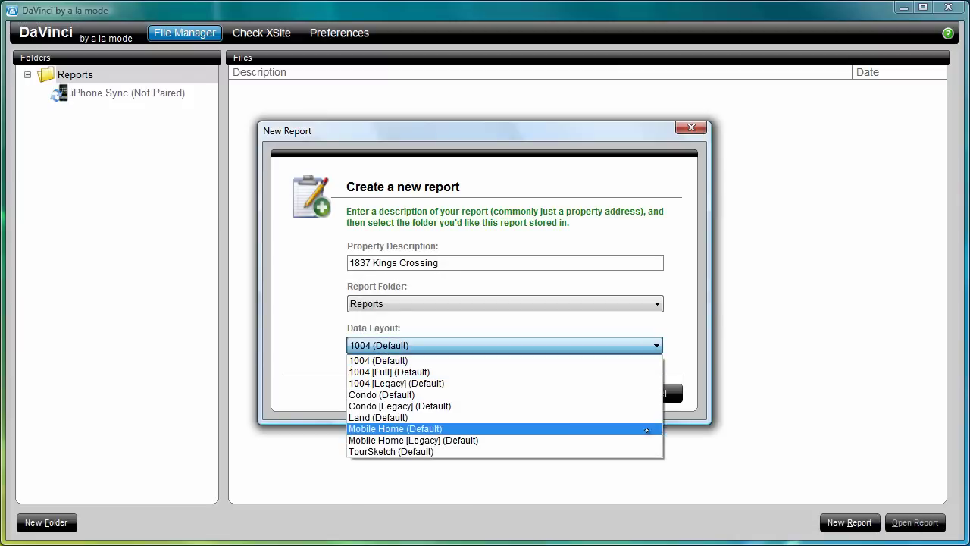
click(650, 345)
click(586, 392)
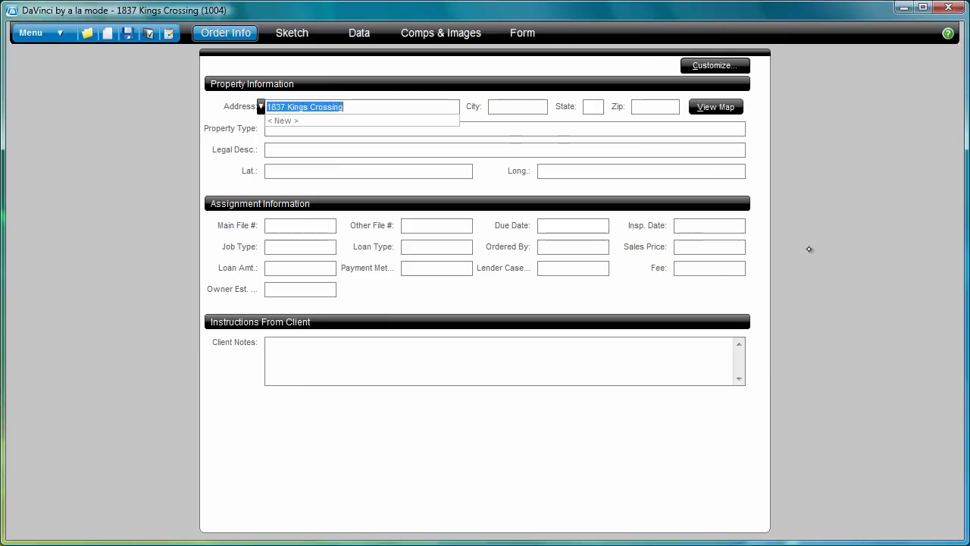
Step: Handwrite the property's city, state abbreviation and ZIP code into the order info fields
click(517, 106)
mouse_move(266, 305)
mouse_down()
mouse_move(287, 282)
mouse_move(288, 306)
mouse_move(375, 307)
mouse_move(394, 282)
mouse_move(345, 293)
mouse_move(377, 308)
mouse_up()
click(692, 350)
click(592, 106)
drag(395, 288, 402, 308)
click(692, 349)
click(655, 106)
drag(313, 287, 333, 313)
mouse_move(367, 287)
mouse_down()
mouse_move(378, 288)
mouse_move(368, 311)
mouse_move(403, 290)
mouse_up()
mouse_move(430, 286)
mouse_down()
mouse_move(430, 312)
mouse_move(455, 310)
mouse_up()
click(692, 350)
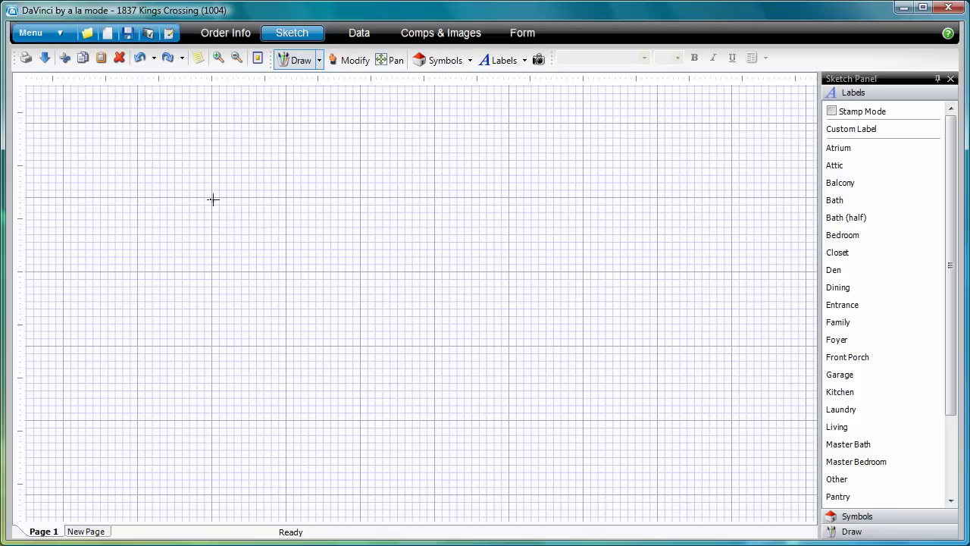
Step: Draw the 15' top wall and the walls running down to a 35' right wall
drag(213, 200, 337, 201)
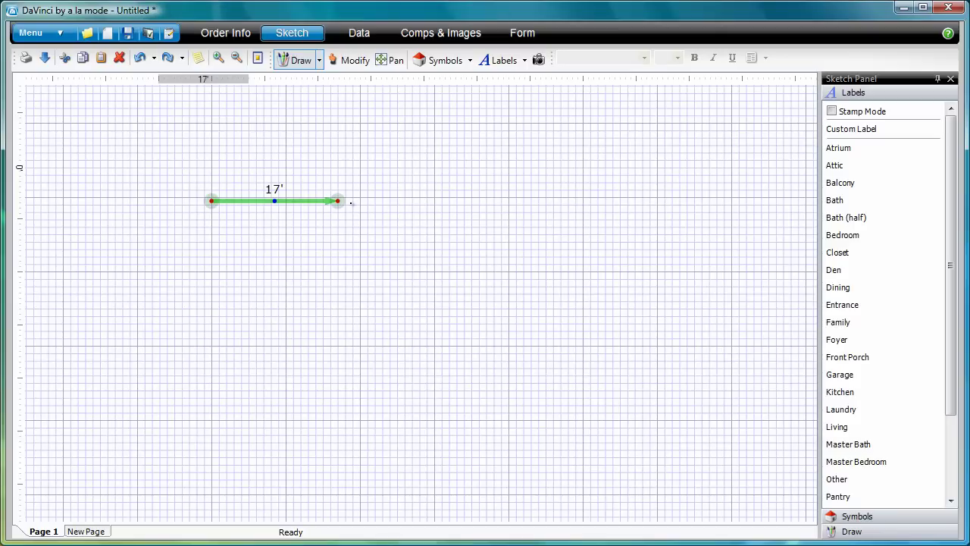
drag(267, 179, 273, 202)
drag(275, 181, 283, 181)
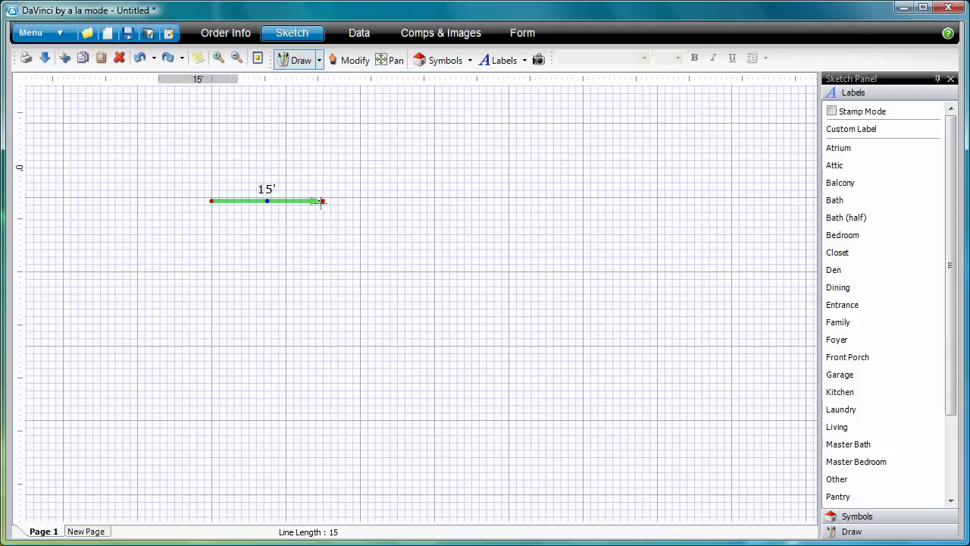
mouse_move(322, 200)
mouse_down()
mouse_move(324, 254)
mouse_move(463, 248)
mouse_move(457, 221)
mouse_move(601, 212)
mouse_move(637, 476)
mouse_up()
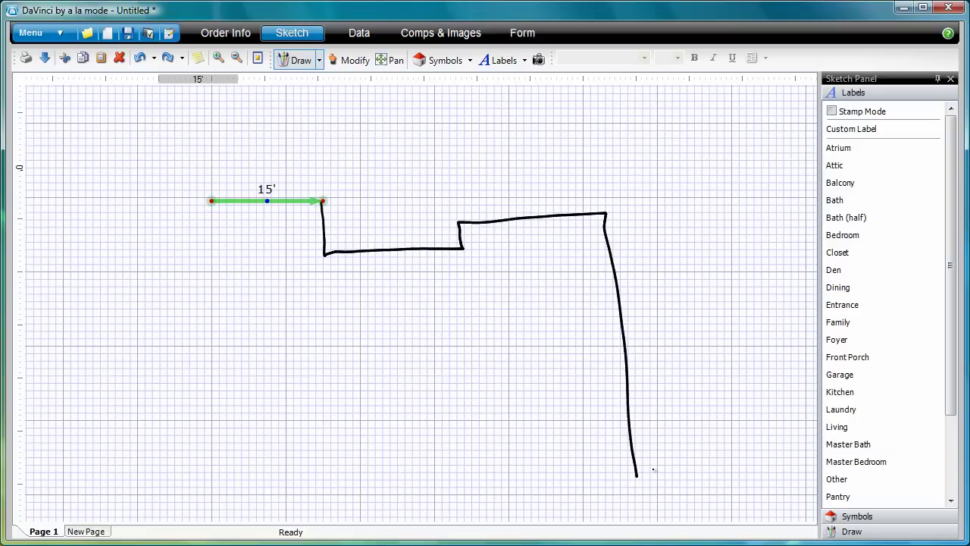
mouse_move(629, 334)
mouse_down()
mouse_move(635, 361)
mouse_move(669, 323)
mouse_up()
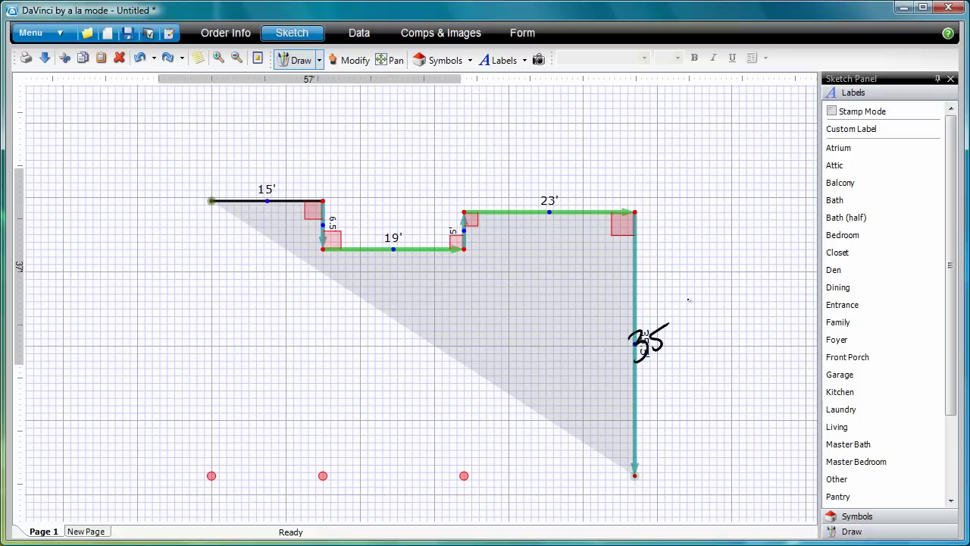
Step: Correct the remaining wall lengths to 10', 15' and 9.8'
drag(540, 193, 547, 221)
mouse_move(559, 194)
mouse_down()
mouse_move(552, 209)
mouse_move(563, 194)
mouse_up()
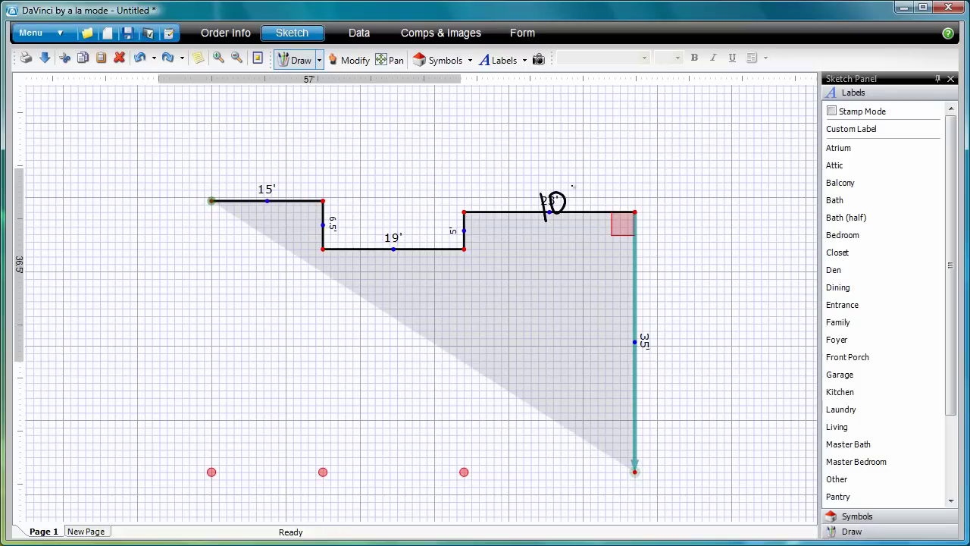
mouse_move(381, 232)
mouse_down()
mouse_move(392, 250)
mouse_move(411, 224)
mouse_up()
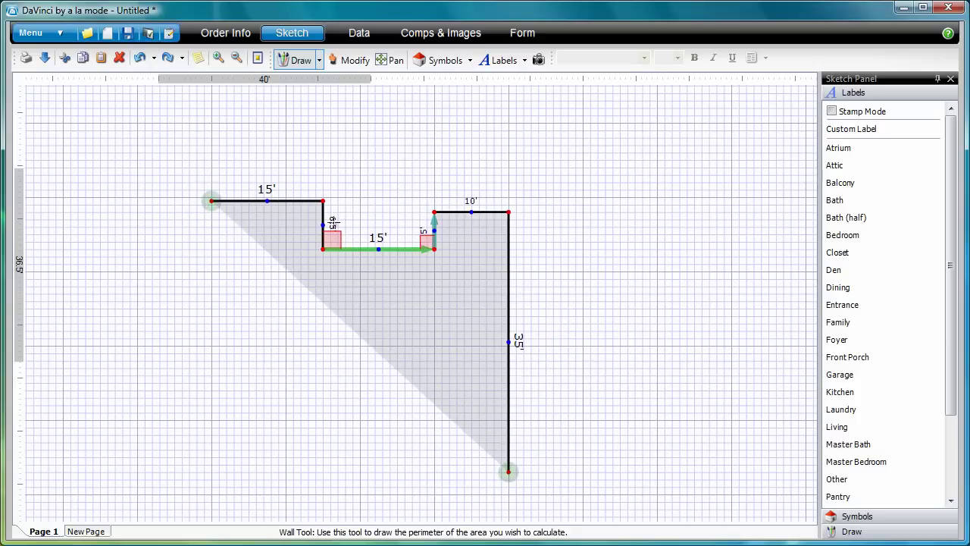
drag(331, 225, 371, 191)
drag(394, 159, 399, 180)
click(407, 166)
mouse_move(427, 139)
mouse_down()
mouse_move(413, 155)
mouse_move(425, 138)
mouse_up()
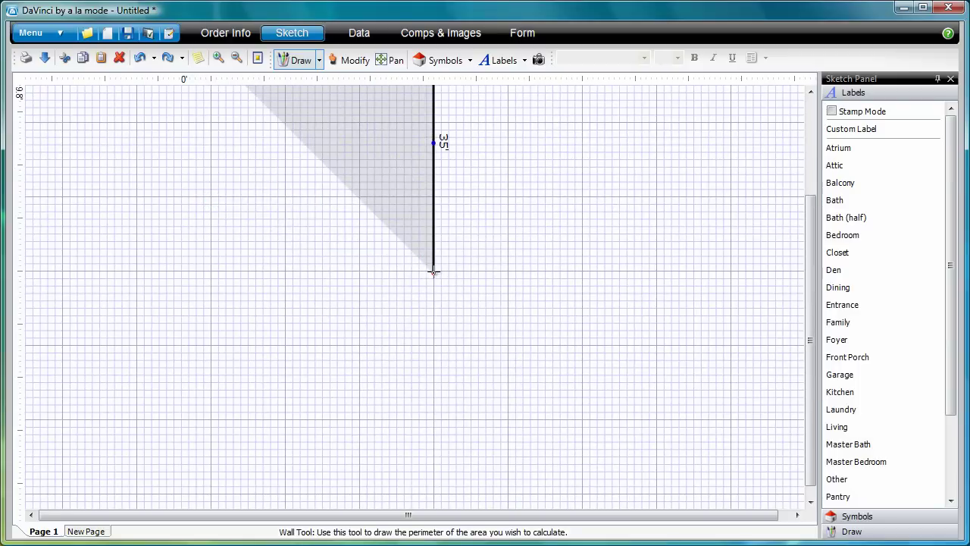
Step: Draw the angled bay with a 3' run and 4' rise, giving 5', 6' and 5' walls
drag(433, 273, 512, 335)
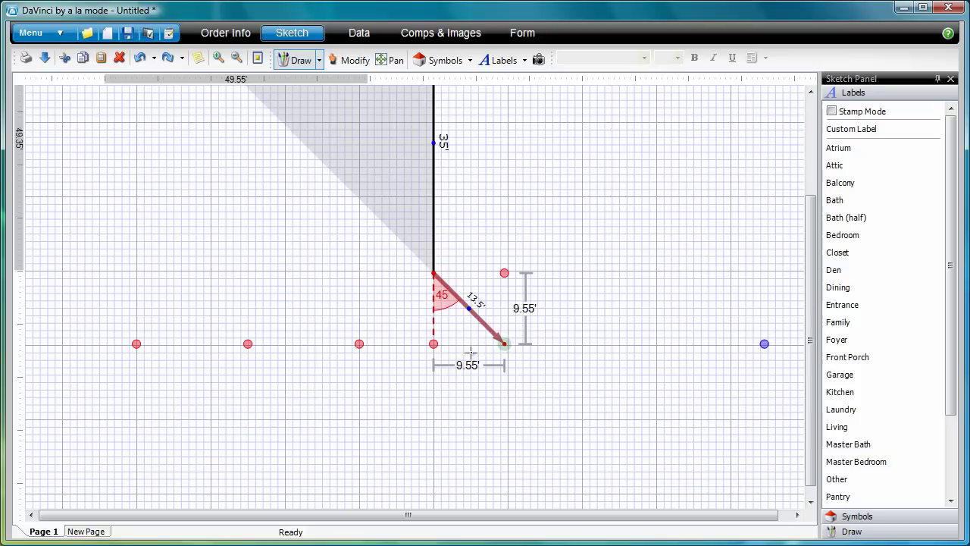
drag(463, 350, 457, 381)
mouse_move(472, 294)
mouse_down()
mouse_move(464, 309)
mouse_move(480, 309)
mouse_move(477, 323)
mouse_move(453, 345)
mouse_move(461, 387)
mouse_up()
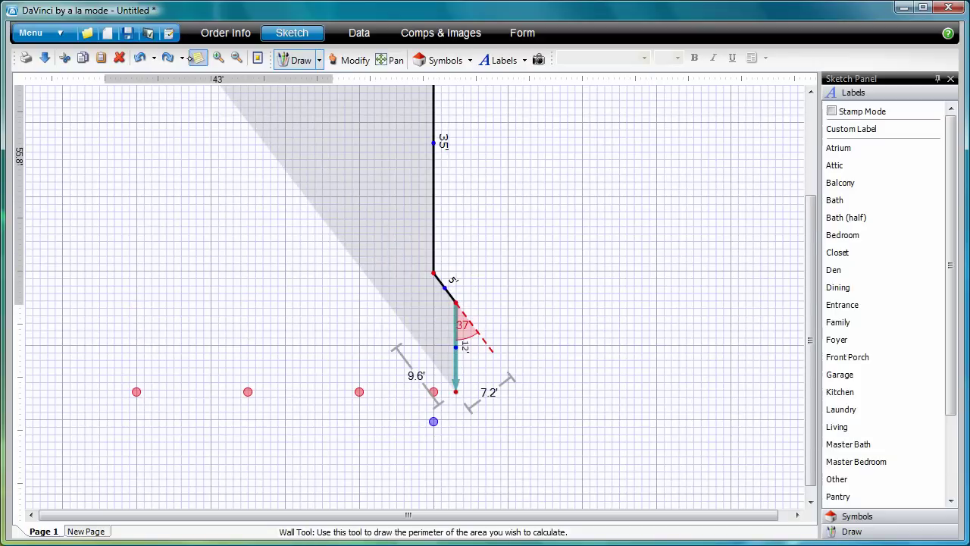
drag(464, 348, 541, 323)
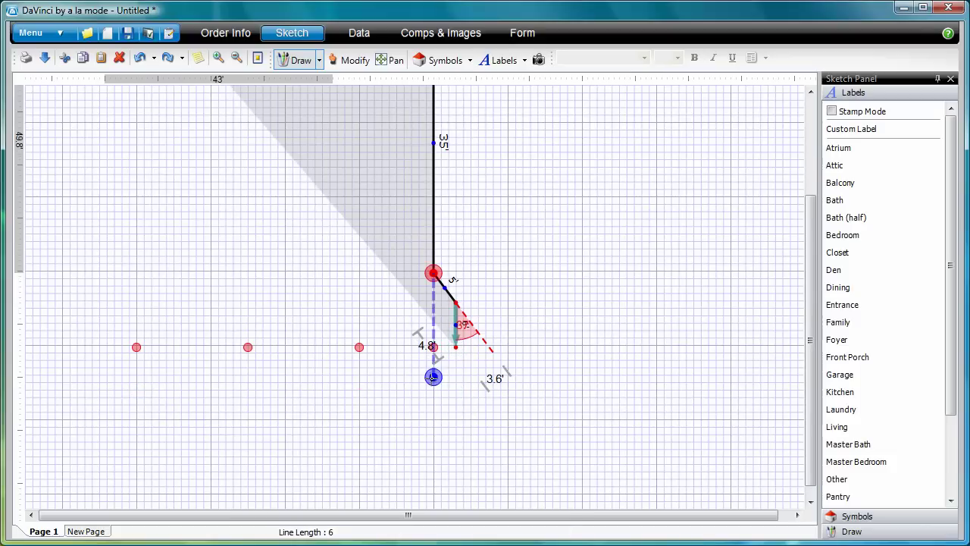
click(430, 379)
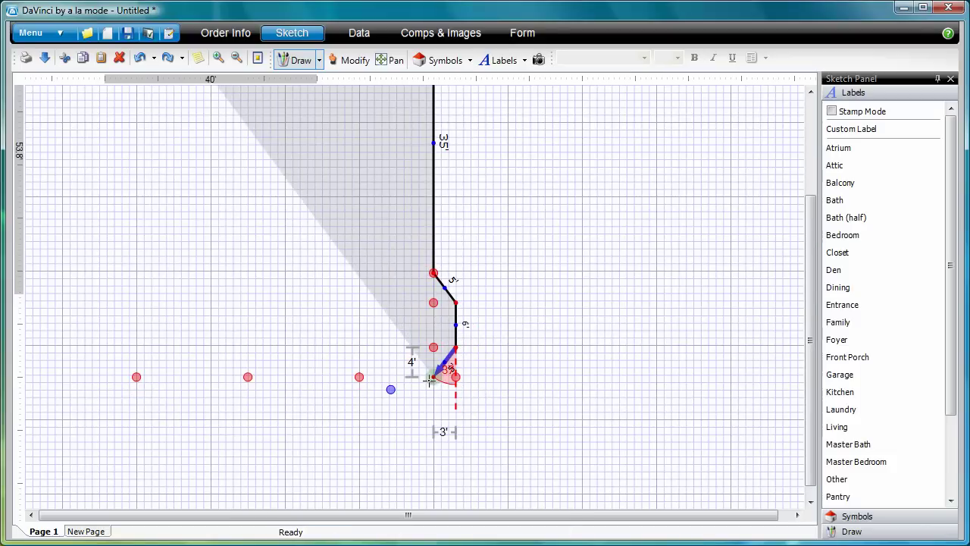
Step: Add a 10' wall, the 40' bottom wall and a 15' left wall
drag(430, 379, 435, 487)
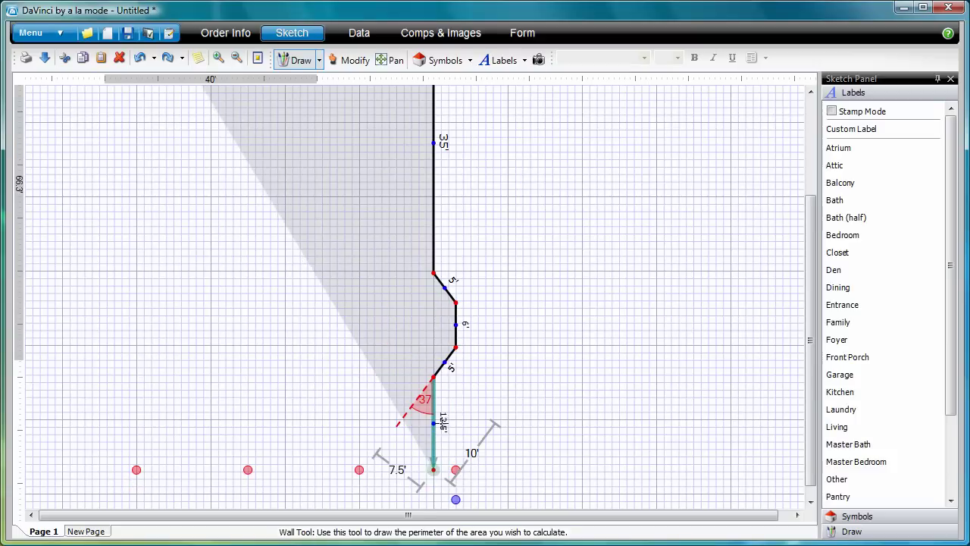
mouse_move(442, 423)
mouse_down()
mouse_move(478, 410)
mouse_move(493, 420)
mouse_move(522, 398)
mouse_up()
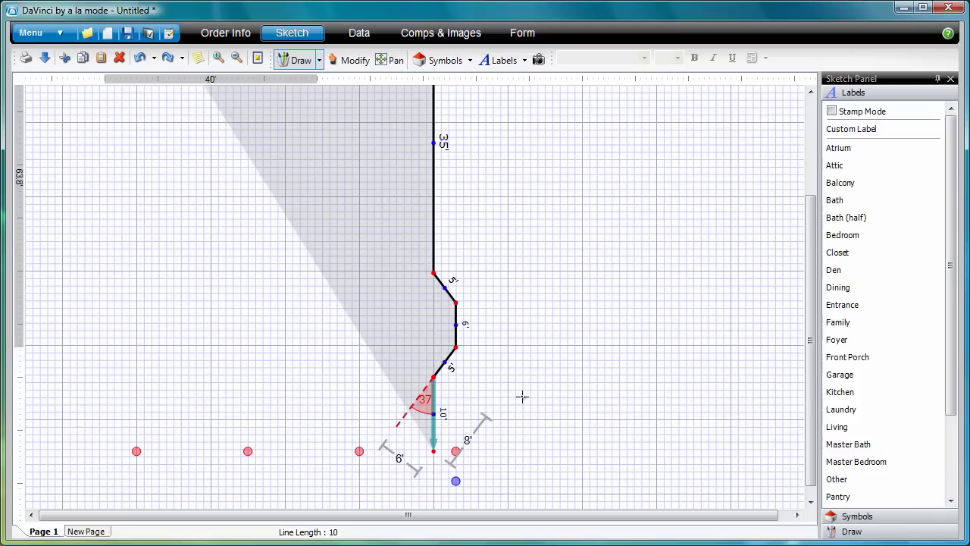
click(135, 451)
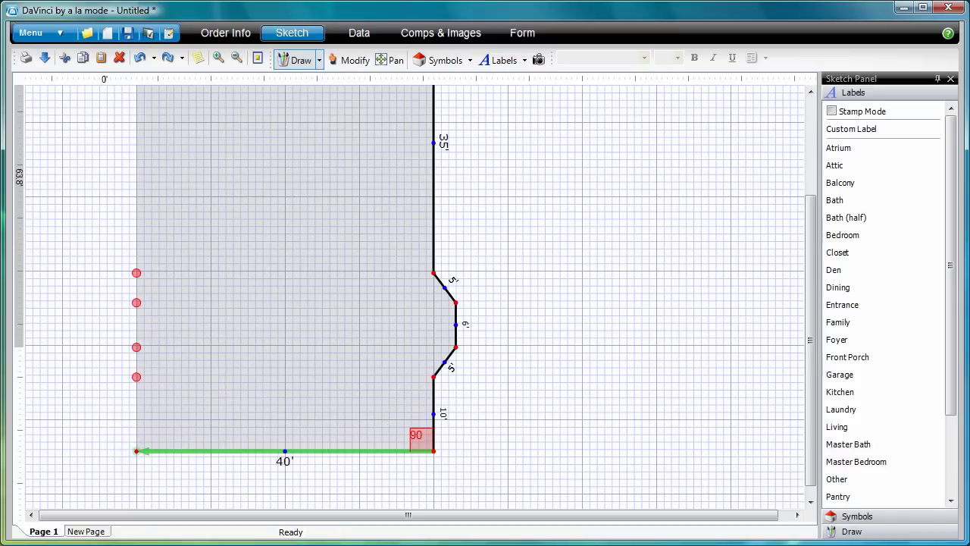
drag(133, 451, 135, 299)
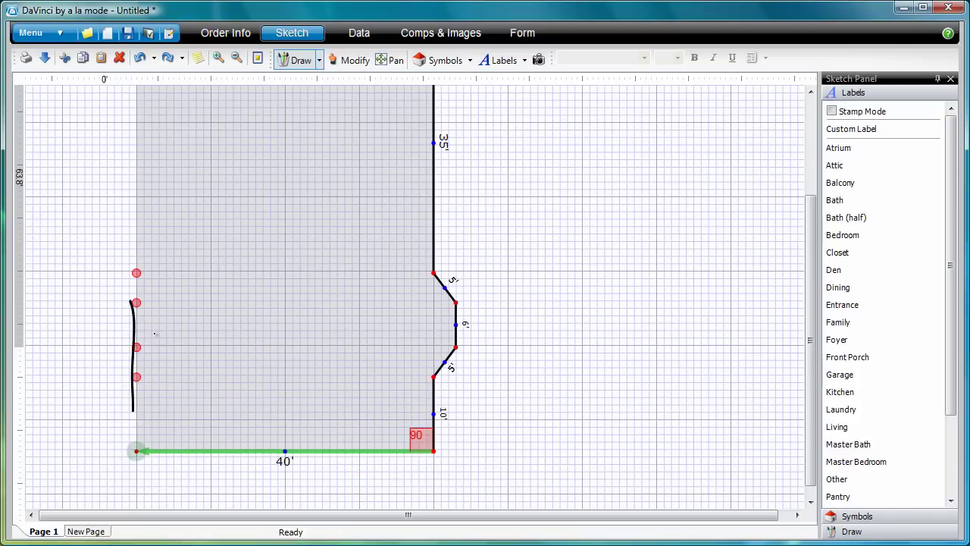
mouse_move(121, 364)
mouse_down()
mouse_move(121, 388)
mouse_move(135, 383)
mouse_move(130, 364)
mouse_up()
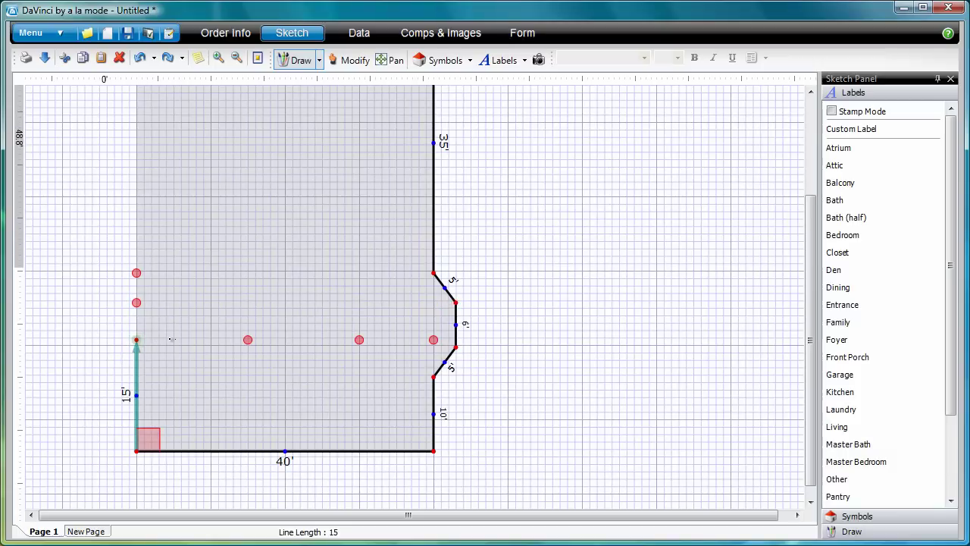
click(388, 60)
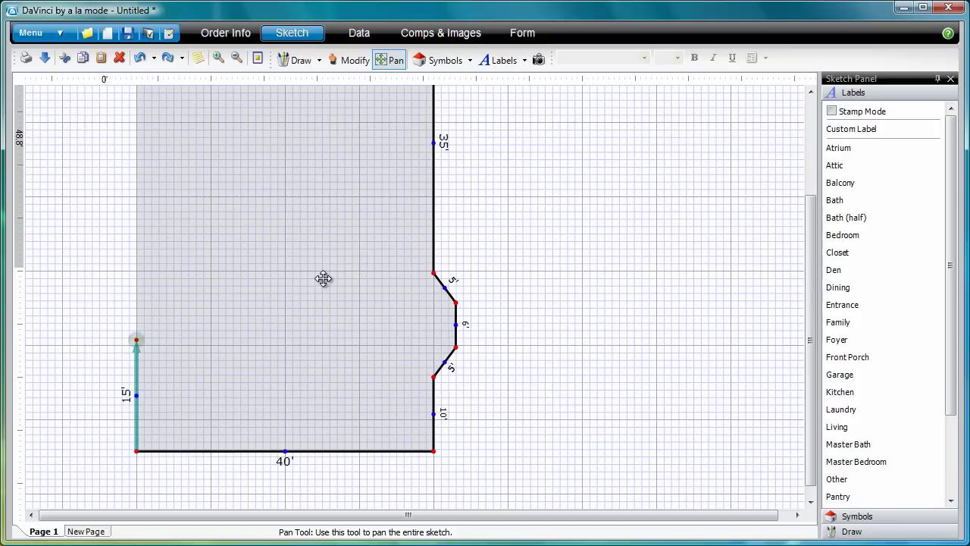
drag(378, 289, 563, 329)
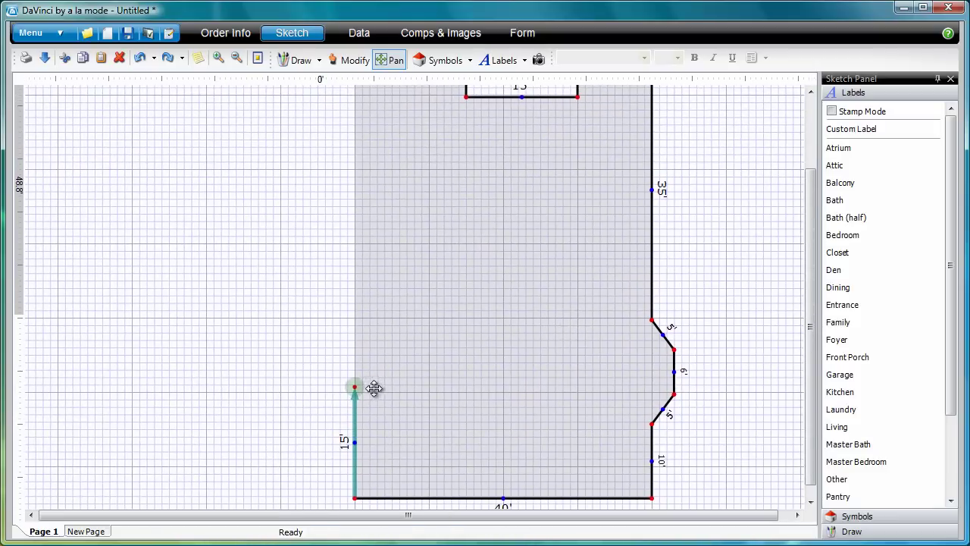
Step: Draw a 20' wall at 57°, a 10' wall leftward and the 28.11' wall back toward the start
click(296, 60)
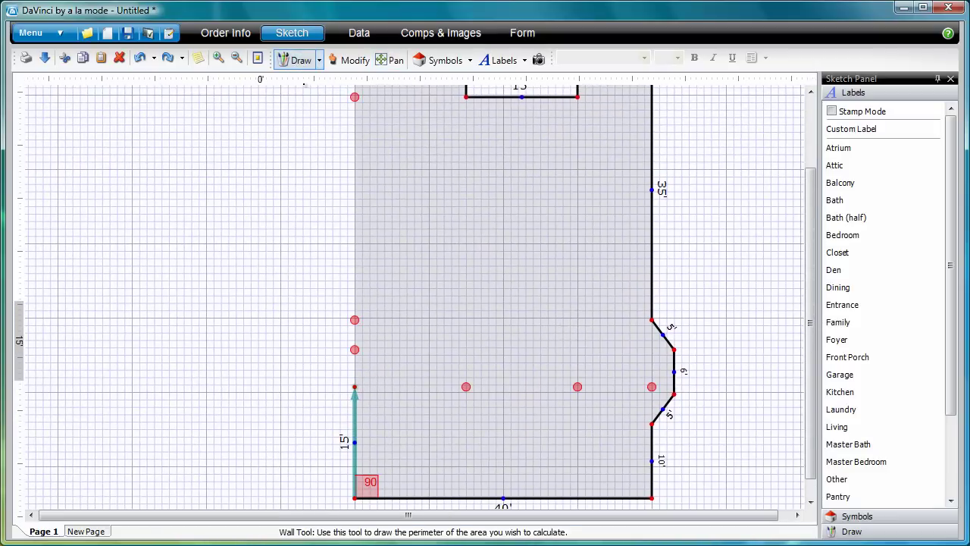
drag(354, 387, 137, 222)
mouse_move(240, 292)
mouse_down()
mouse_move(253, 293)
mouse_move(241, 305)
mouse_move(267, 296)
mouse_move(269, 280)
mouse_up()
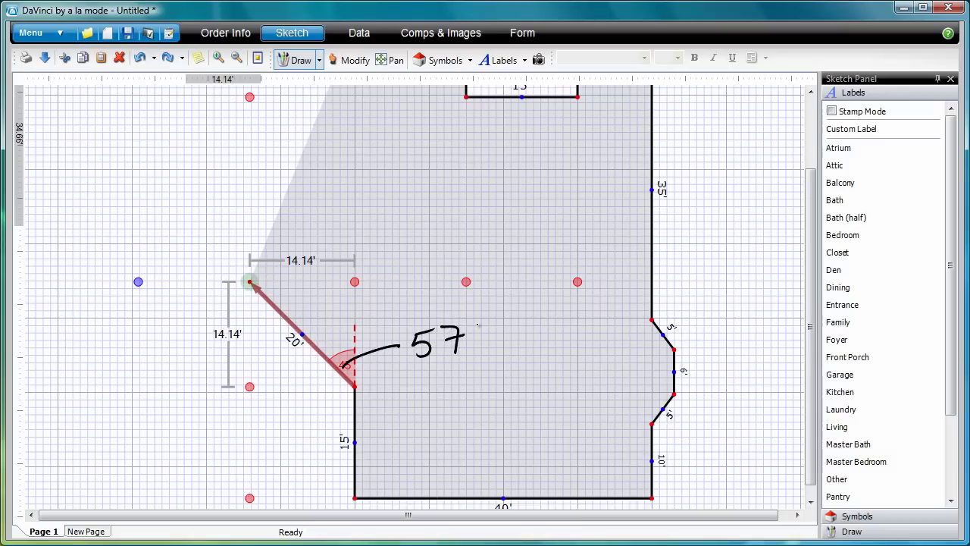
text(57)
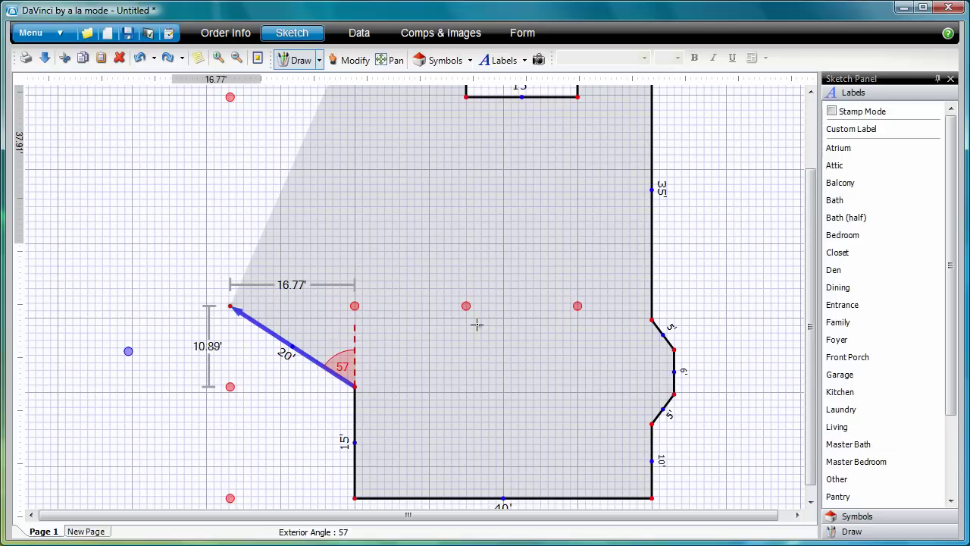
drag(231, 306, 173, 305)
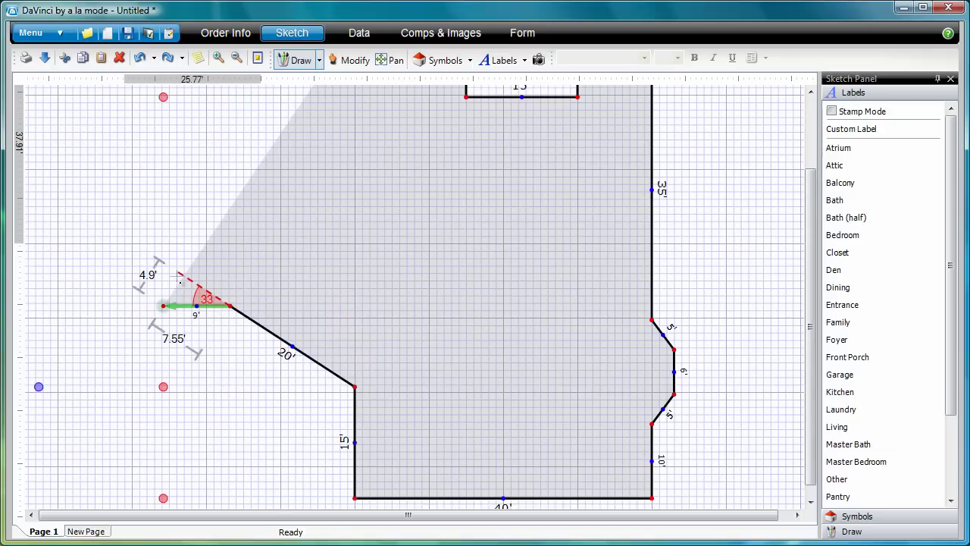
text(10)
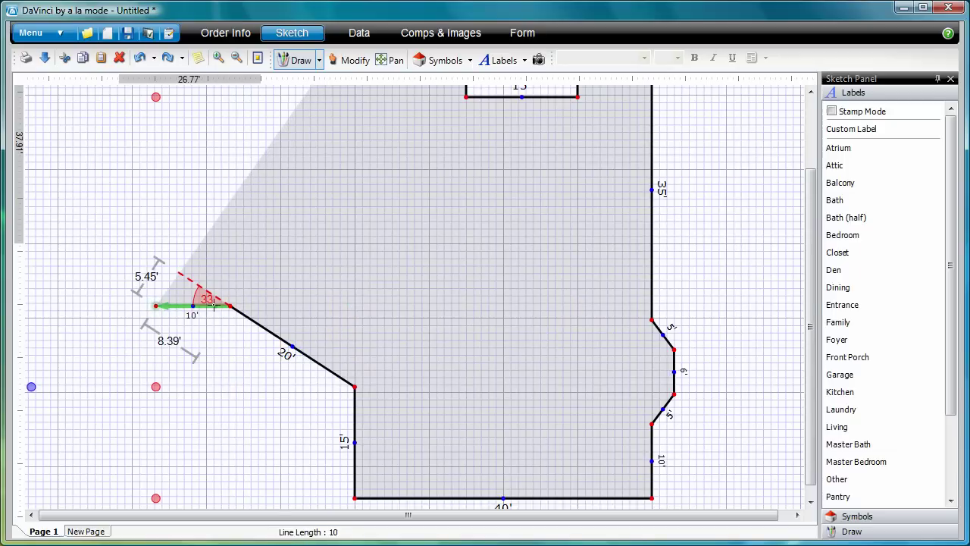
click(156, 97)
click(391, 60)
mouse_move(377, 208)
mouse_down()
mouse_move(375, 275)
mouse_move(385, 303)
mouse_up()
Step: Close the outline at its starting point as the First Floor living area
click(295, 60)
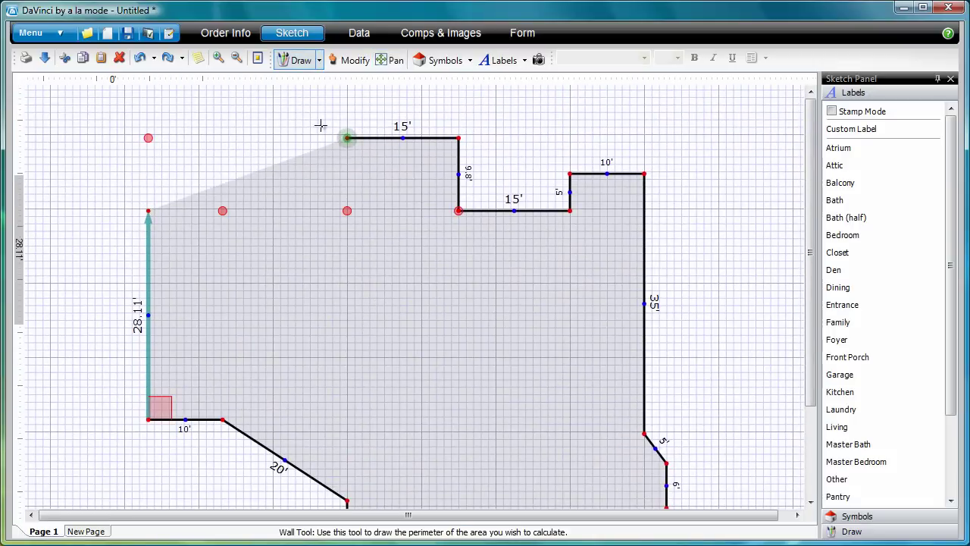
click(347, 137)
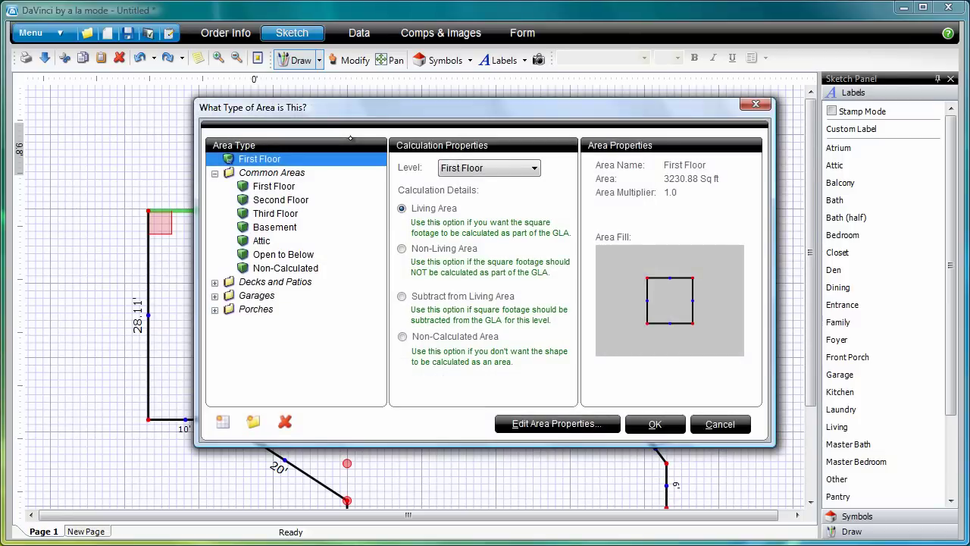
click(667, 424)
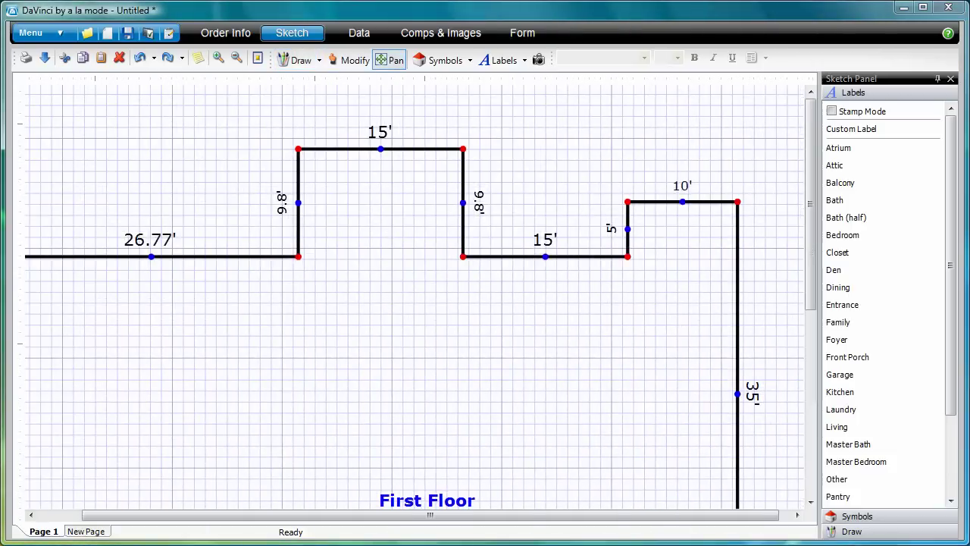
Step: Draw a 237 sq ft 2 Car Attached garage with 6' and 15' walls
click(295, 59)
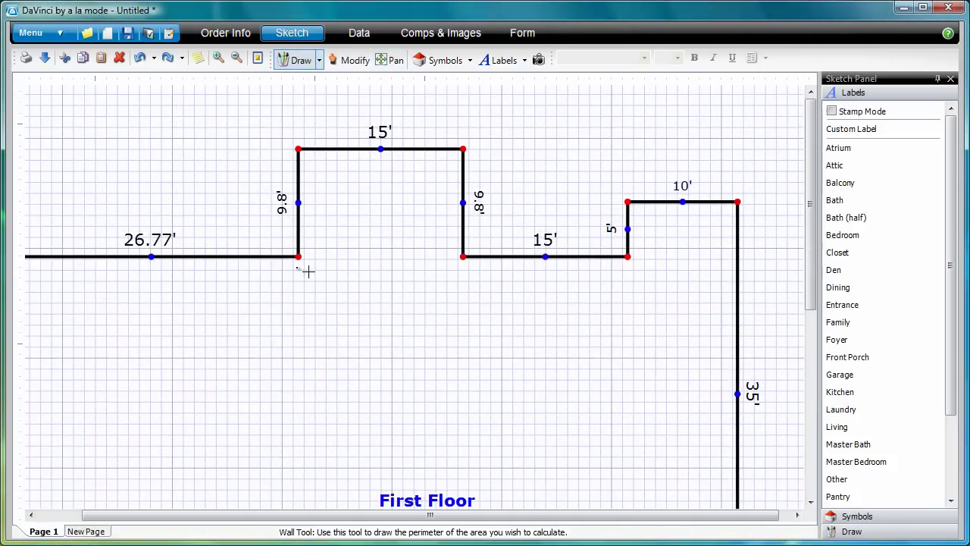
drag(295, 258, 309, 316)
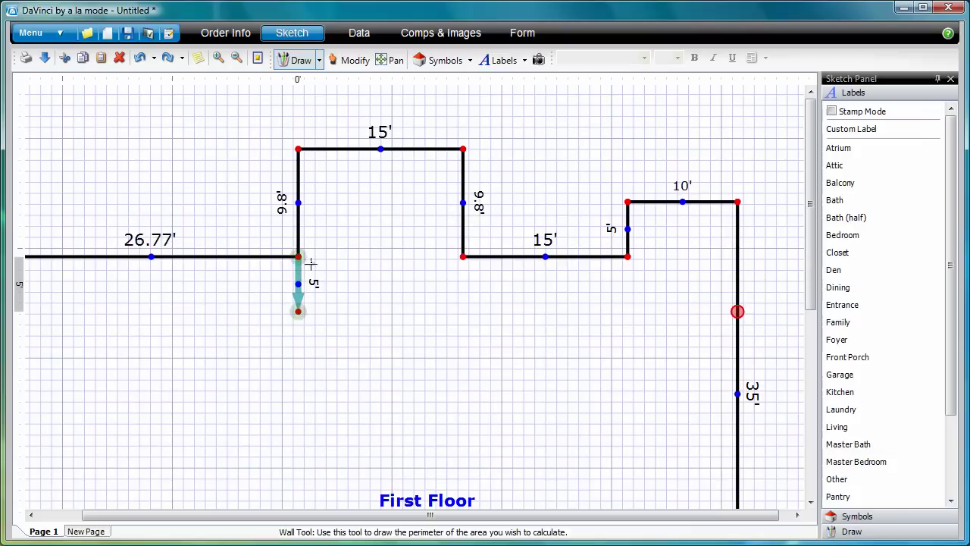
mouse_move(312, 282)
mouse_down()
mouse_move(301, 318)
mouse_move(485, 323)
mouse_up()
text(15)
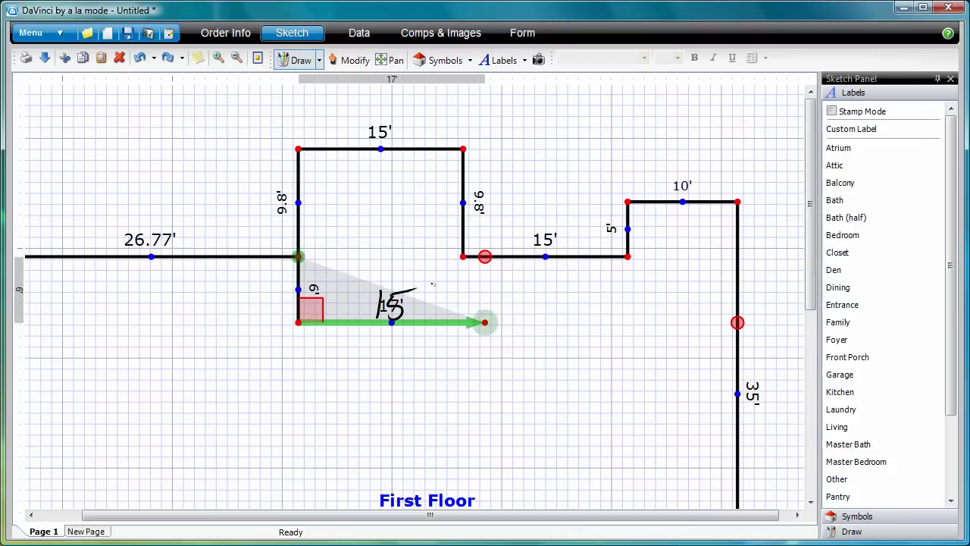
key(Return)
click(463, 256)
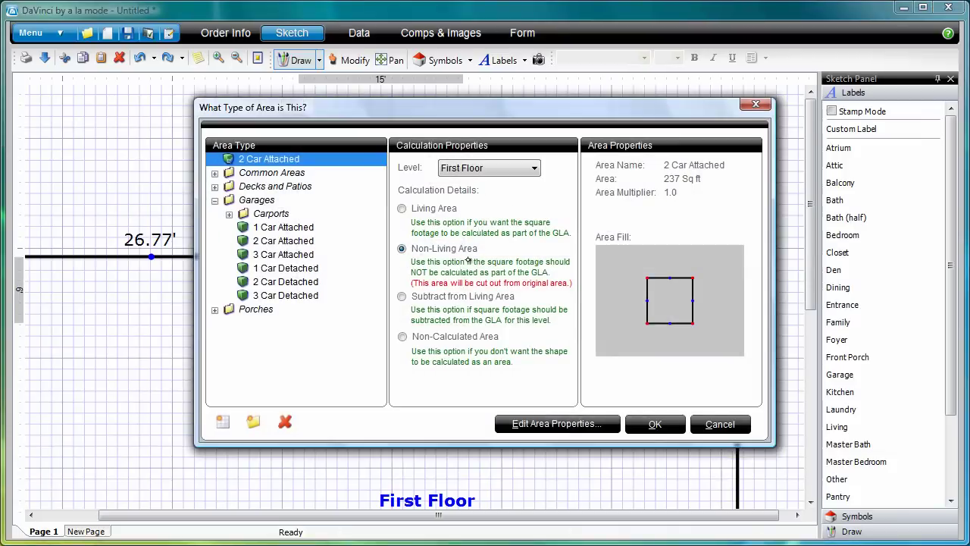
click(657, 425)
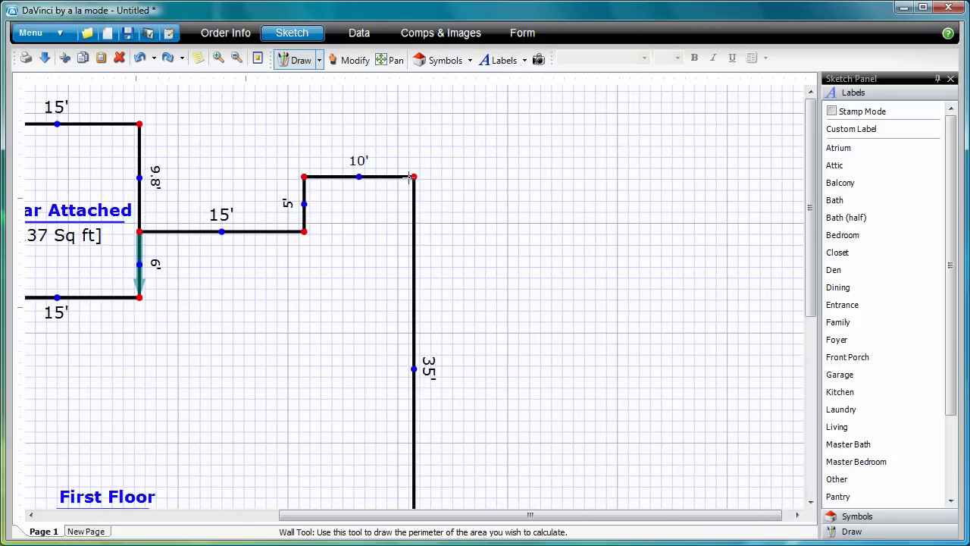
Step: Draw a 455.47 sq ft Concrete Patio with a 10' wall, 90° curved corner, 12' and 20.96' walls
drag(410, 176, 589, 177)
mouse_move(498, 148)
mouse_down()
mouse_move(497, 179)
mouse_move(510, 163)
mouse_move(629, 166)
mouse_move(668, 216)
mouse_move(666, 270)
mouse_up()
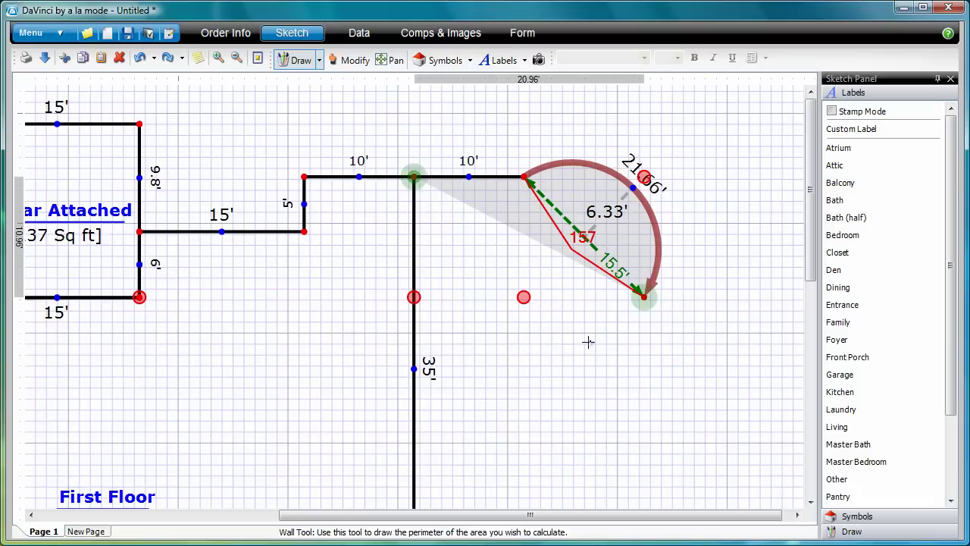
mouse_move(592, 341)
mouse_down()
mouse_move(592, 366)
mouse_move(604, 351)
mouse_move(576, 241)
mouse_up()
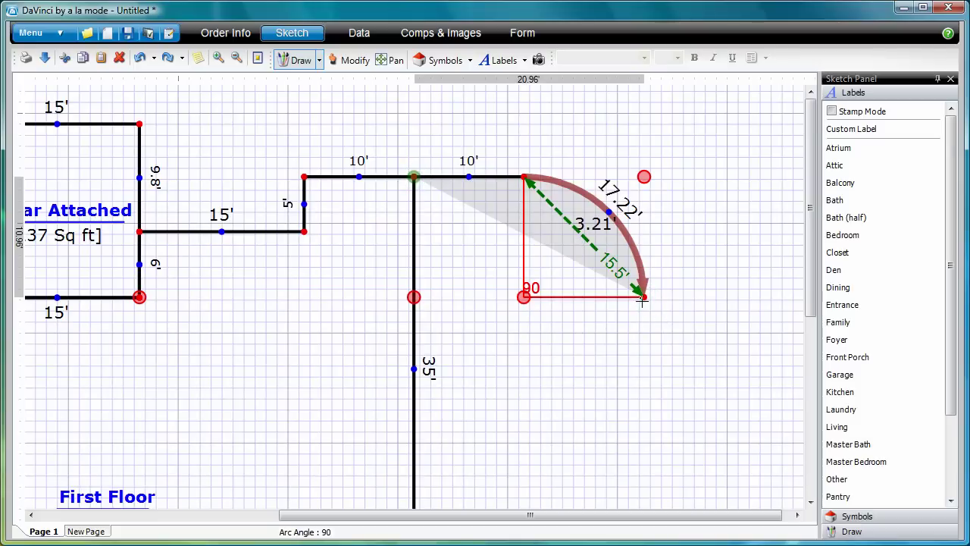
mouse_move(641, 301)
mouse_down()
mouse_move(644, 426)
mouse_move(398, 437)
mouse_up()
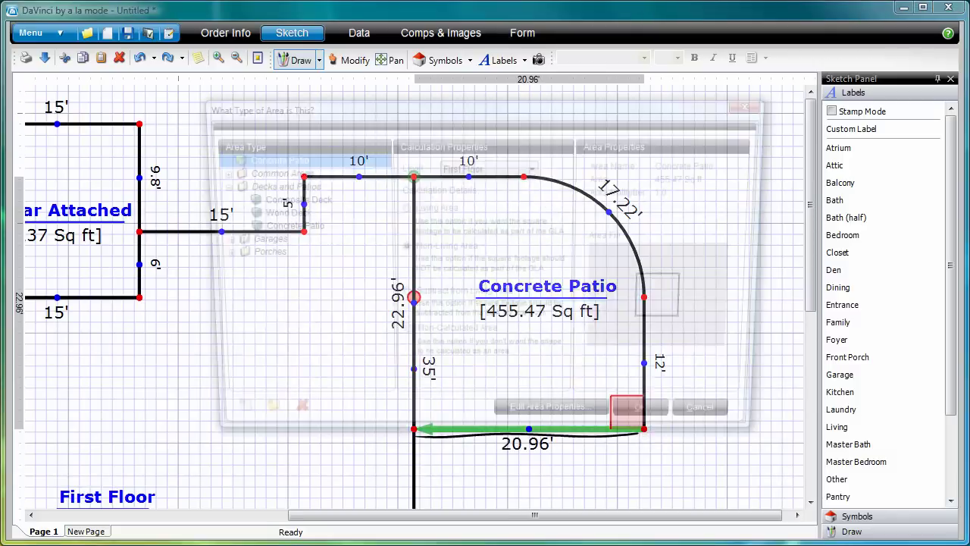
click(277, 213)
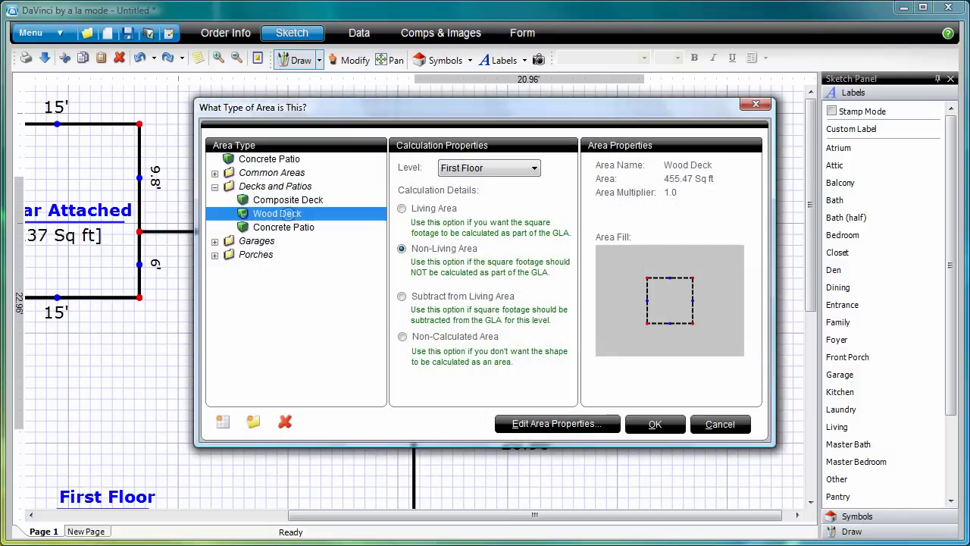
click(654, 424)
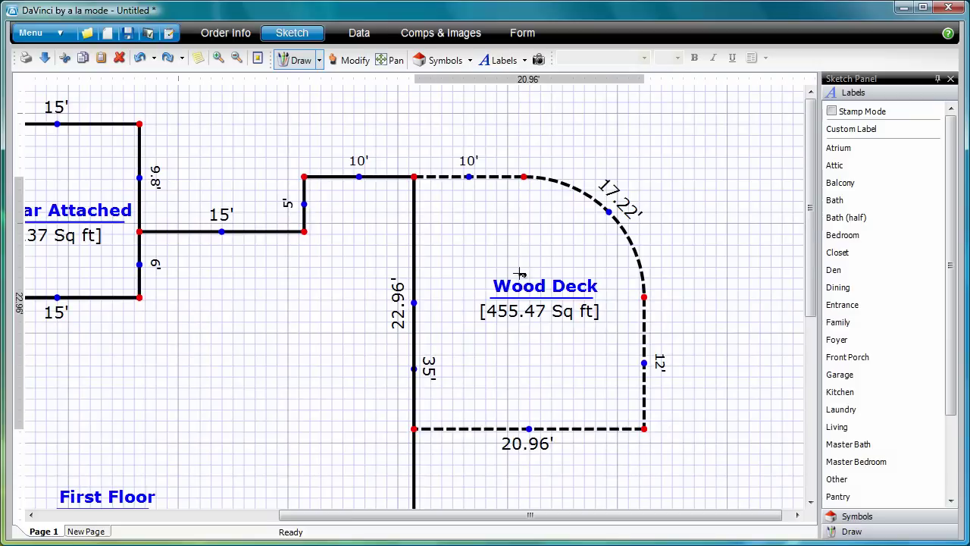
mouse_move(520, 274)
mouse_down()
mouse_move(562, 278)
mouse_move(605, 288)
mouse_up()
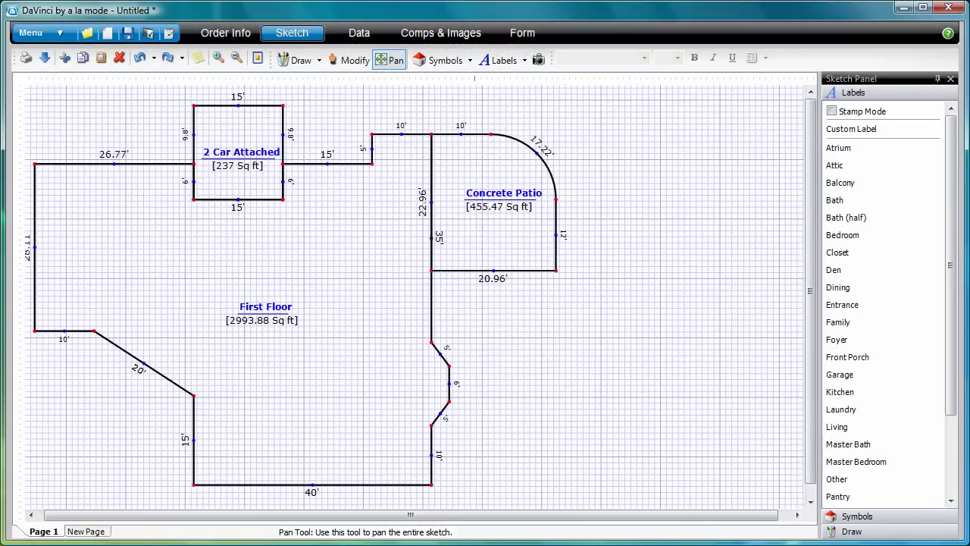
Step: Copy the First Floor outline and paste a duplicate onto empty sketch space
click(351, 62)
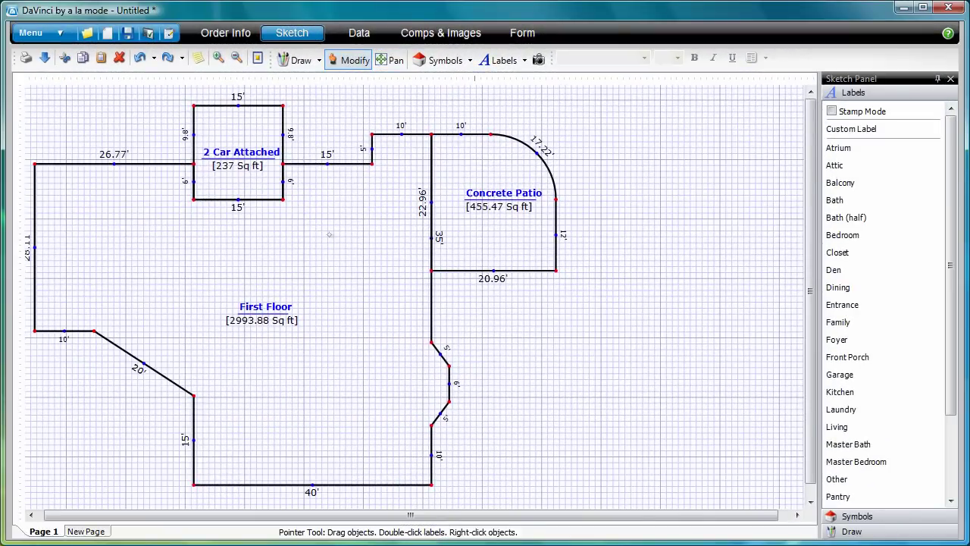
drag(330, 235, 339, 229)
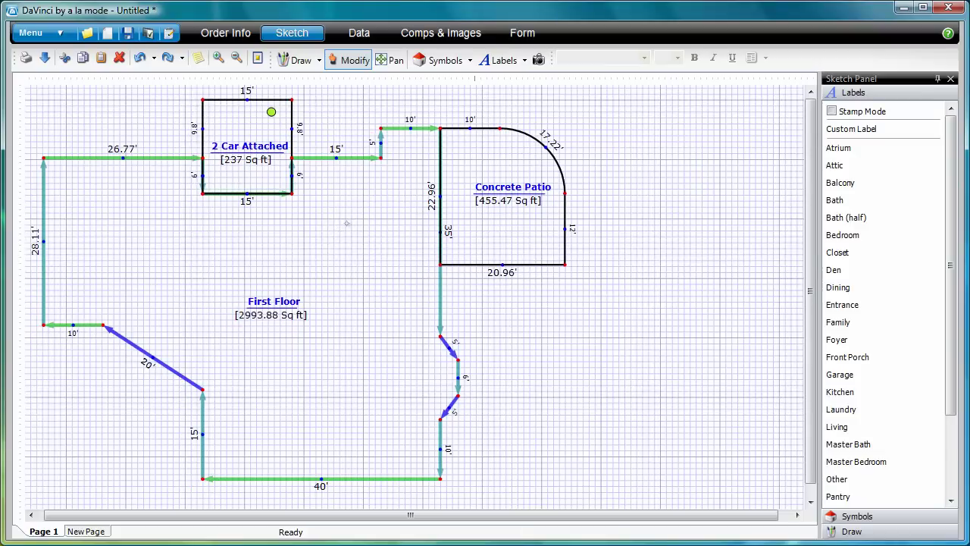
right_click(348, 224)
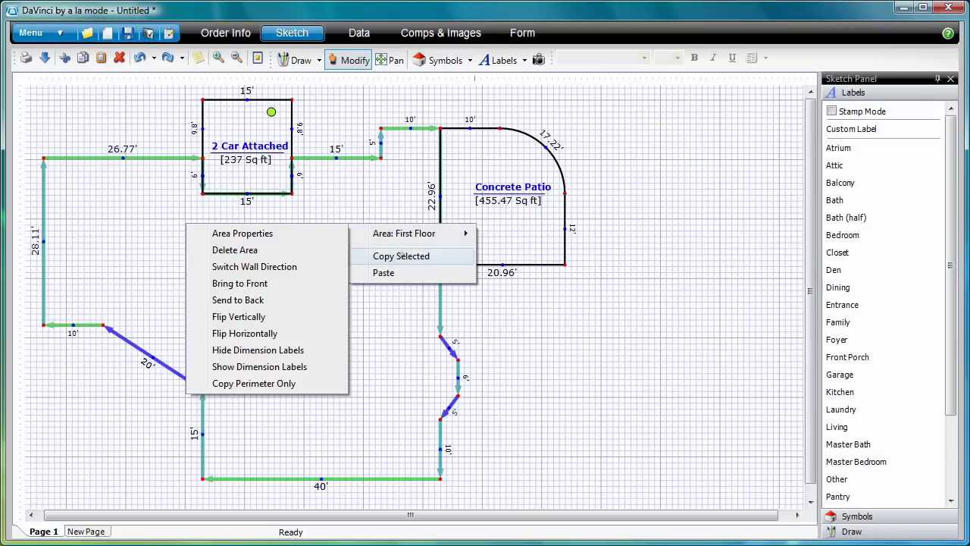
click(404, 257)
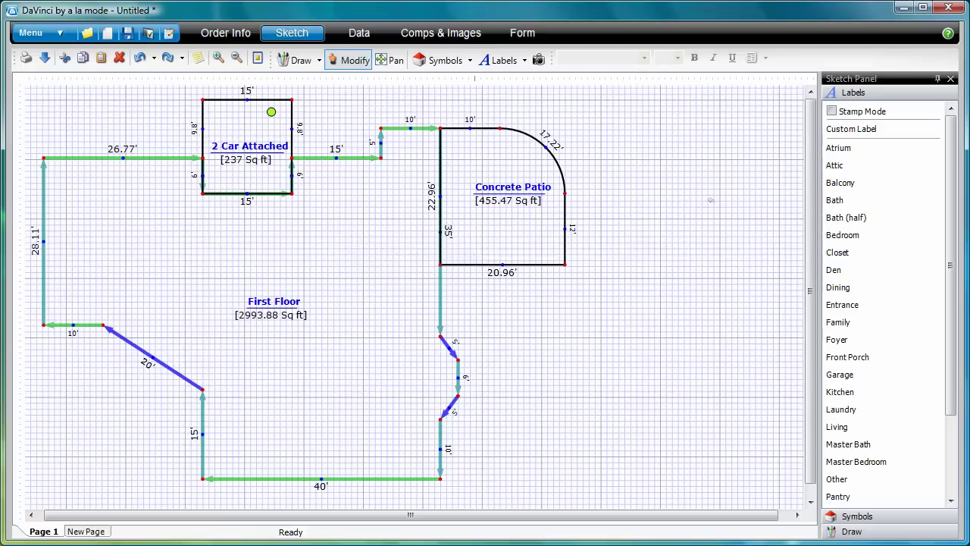
click(663, 142)
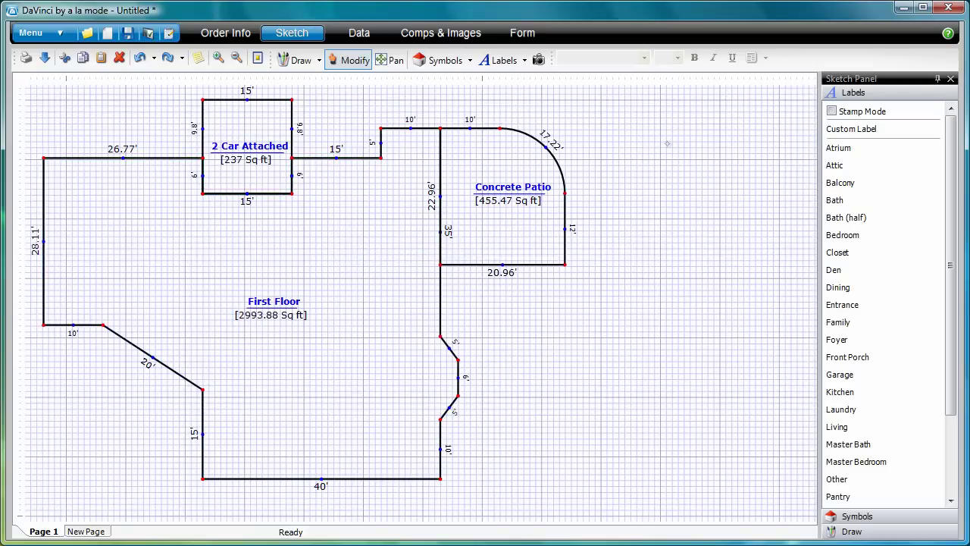
right_click(667, 143)
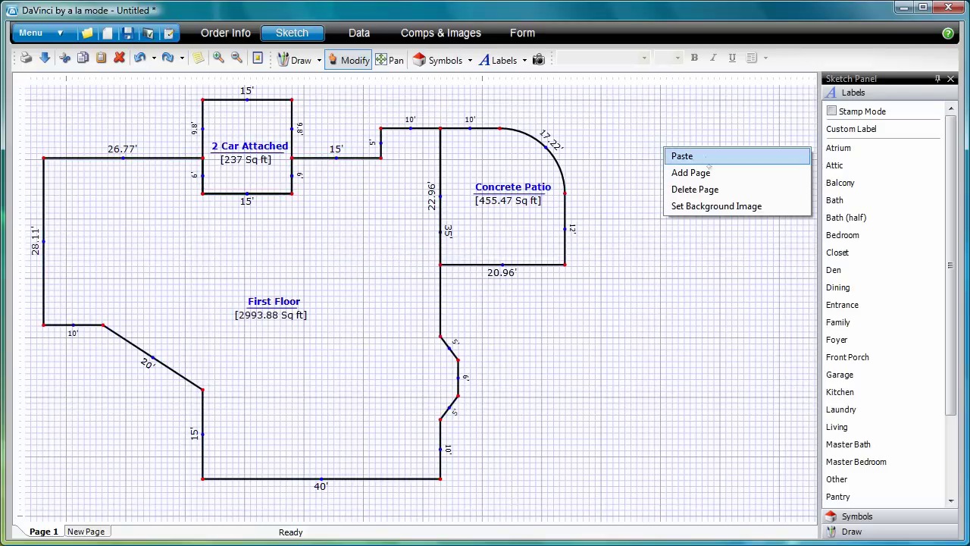
click(711, 155)
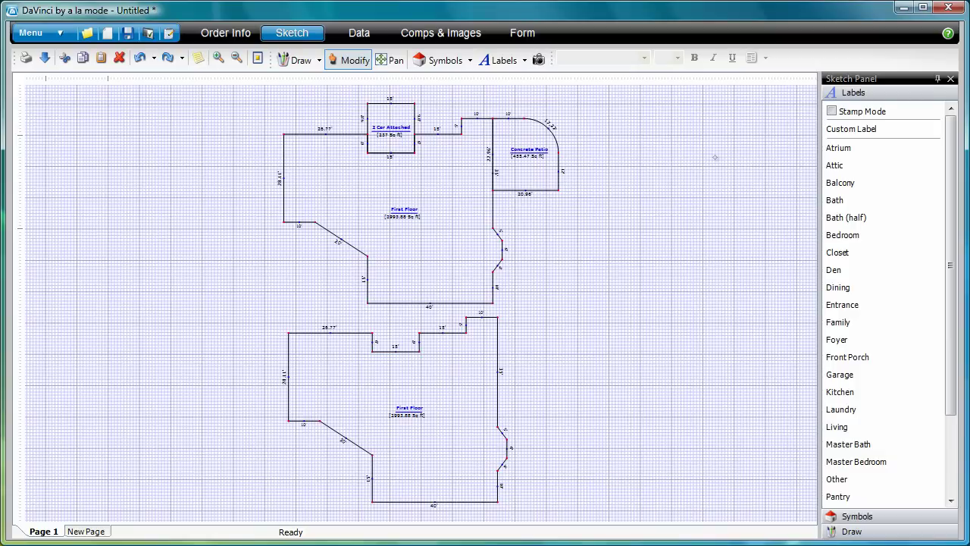
Step: Move the pasted copy to the right of the original and zoom in on both outlines
drag(455, 373, 500, 391)
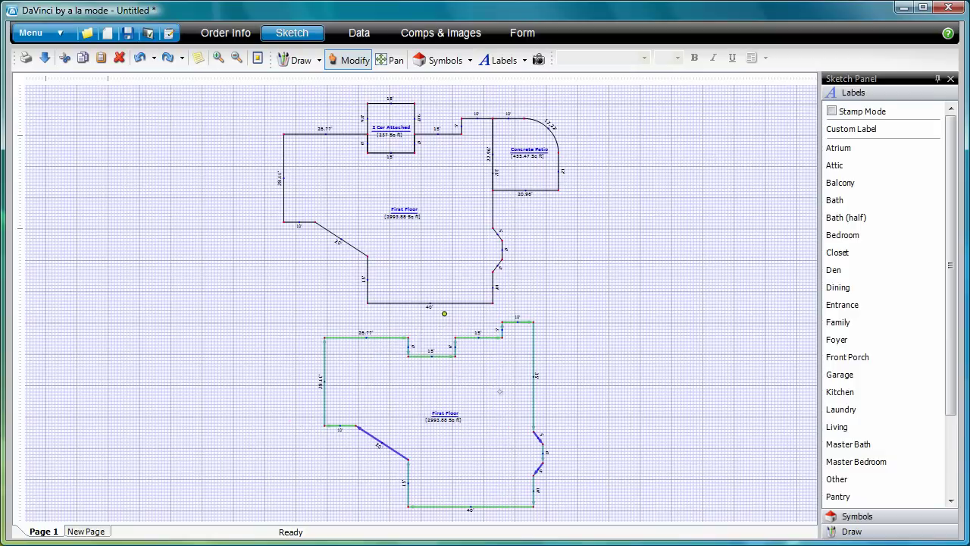
drag(445, 314, 700, 106)
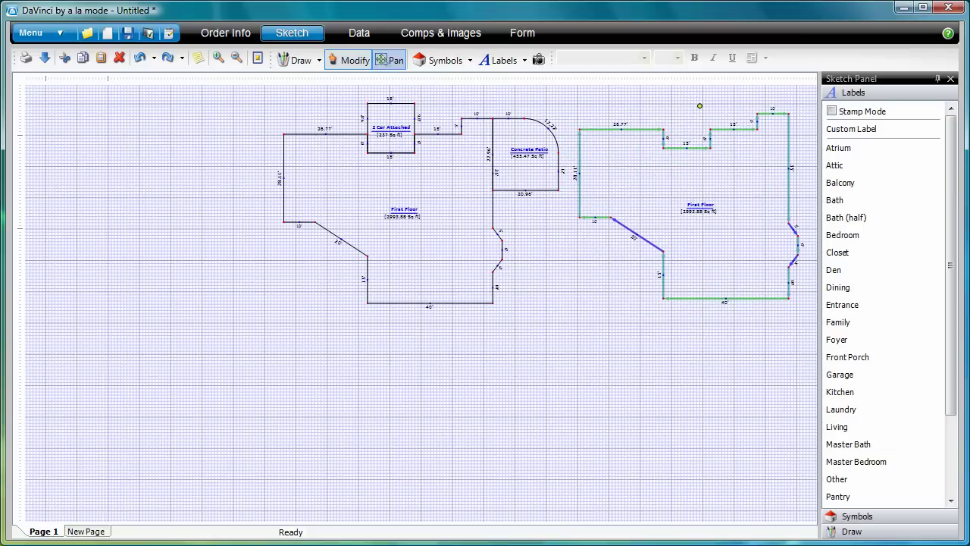
click(391, 60)
drag(485, 303, 382, 359)
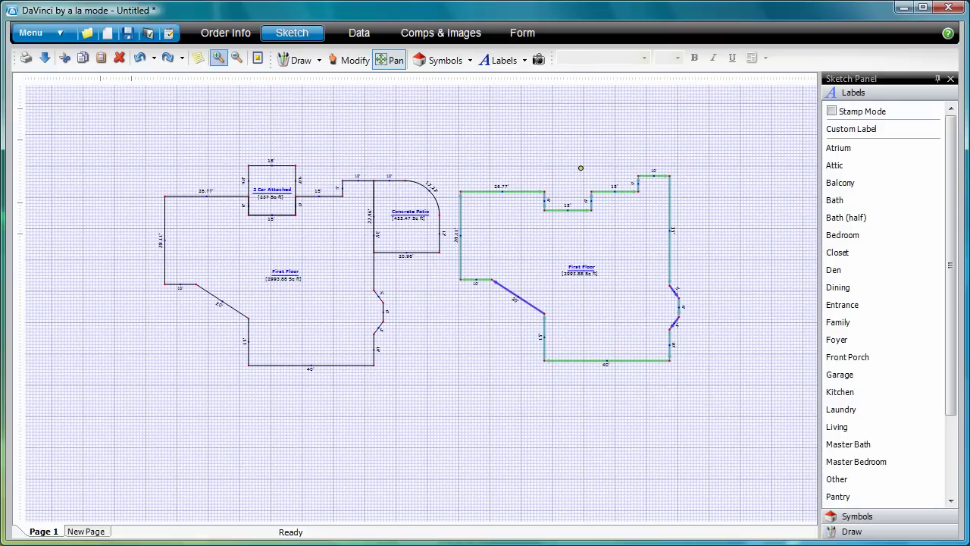
click(218, 58)
click(218, 58)
click(218, 57)
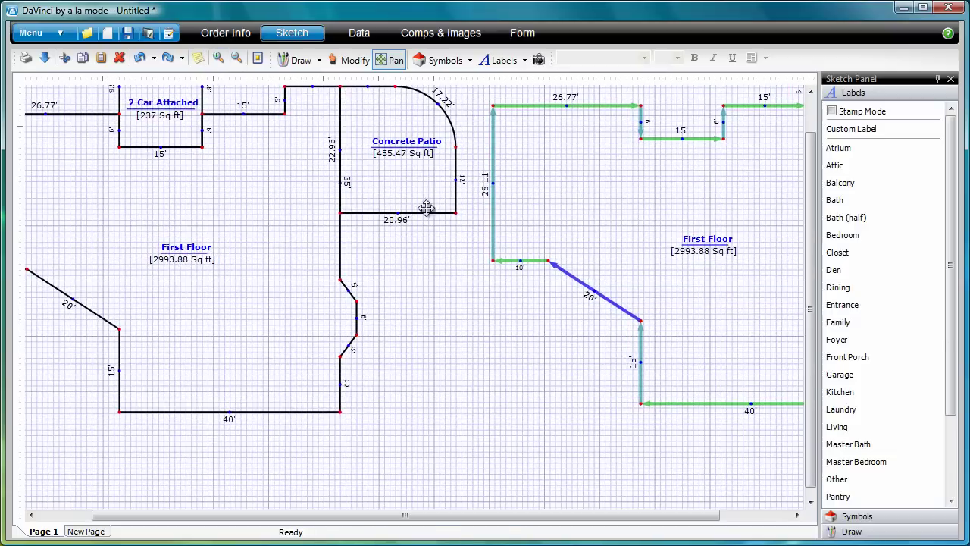
Step: Delete the copy's 26.77', 28.11', 10', 20' diagonal, 9' and 15' walls
key(Escape)
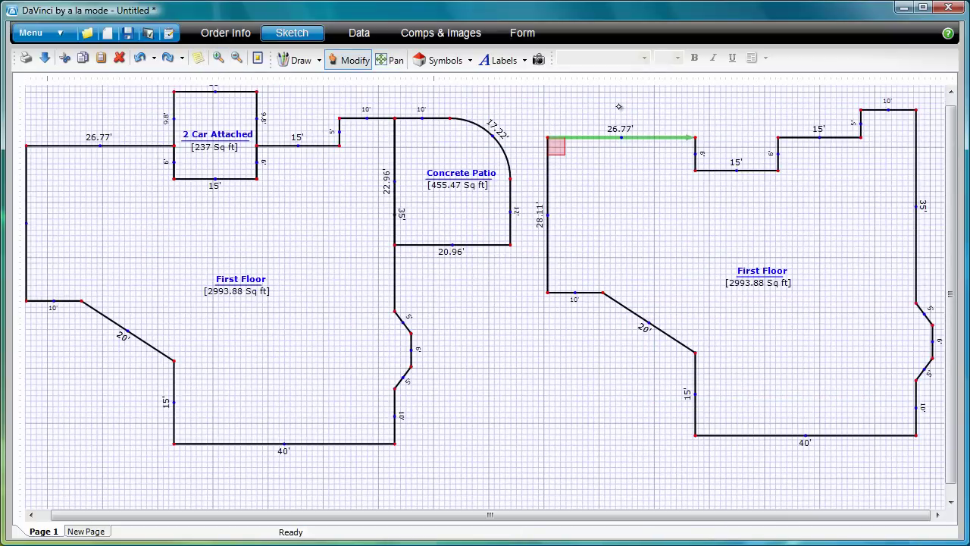
click(140, 58)
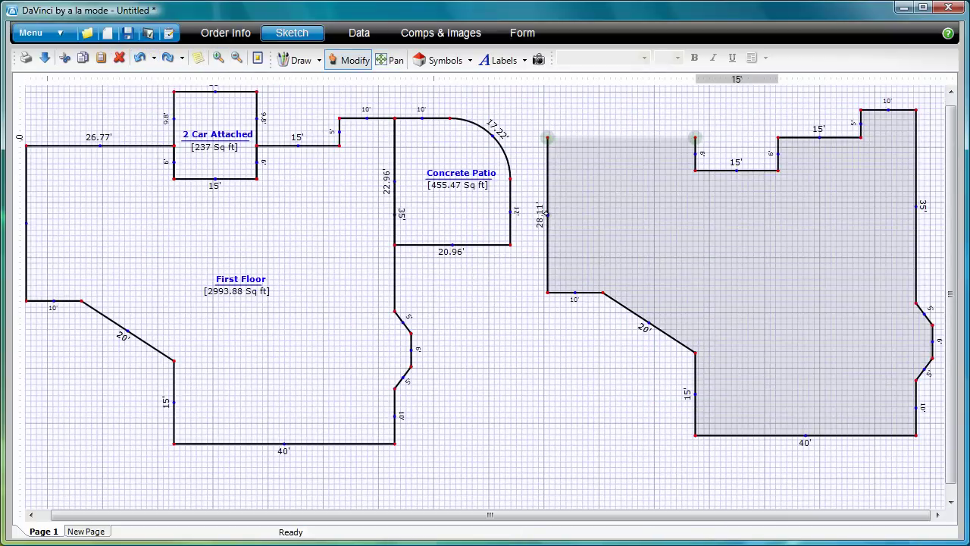
click(119, 59)
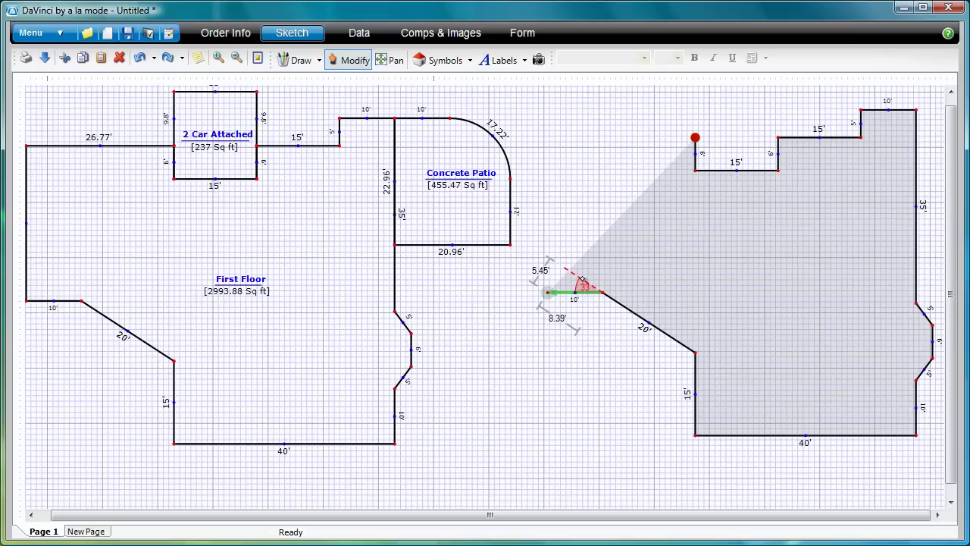
click(119, 59)
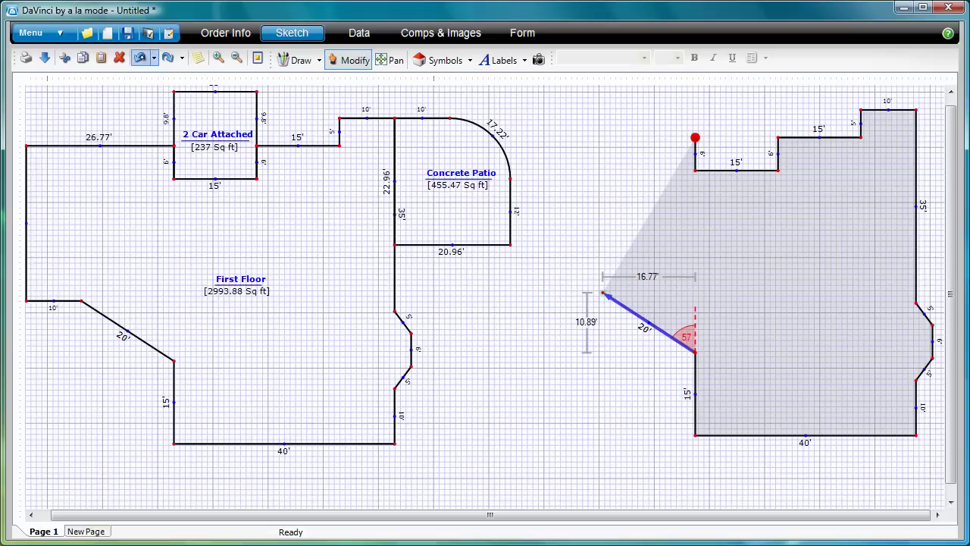
click(120, 58)
click(695, 155)
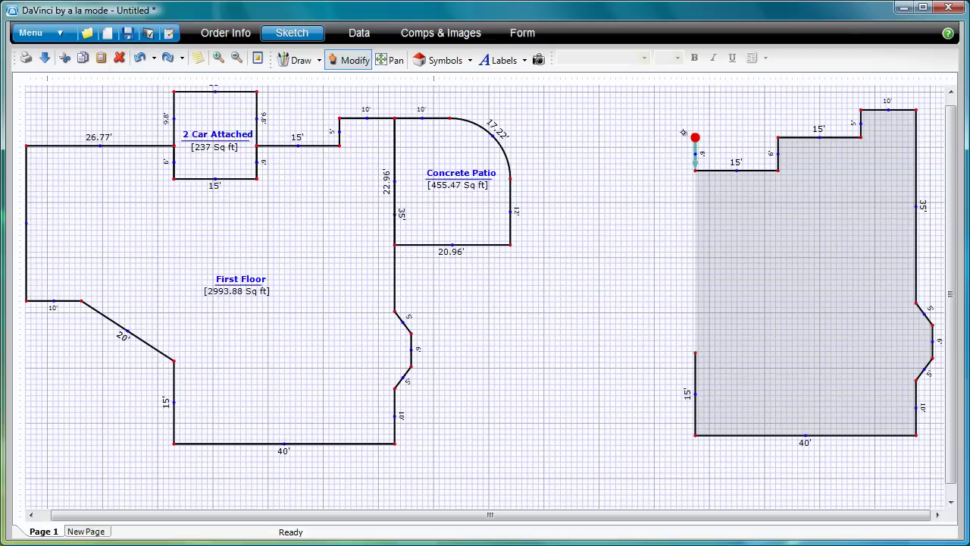
click(119, 58)
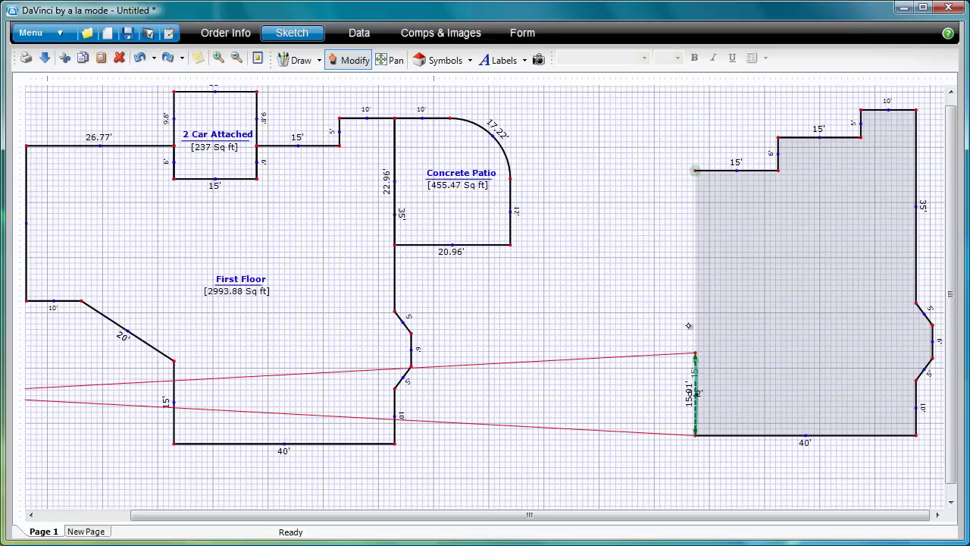
click(120, 59)
click(138, 53)
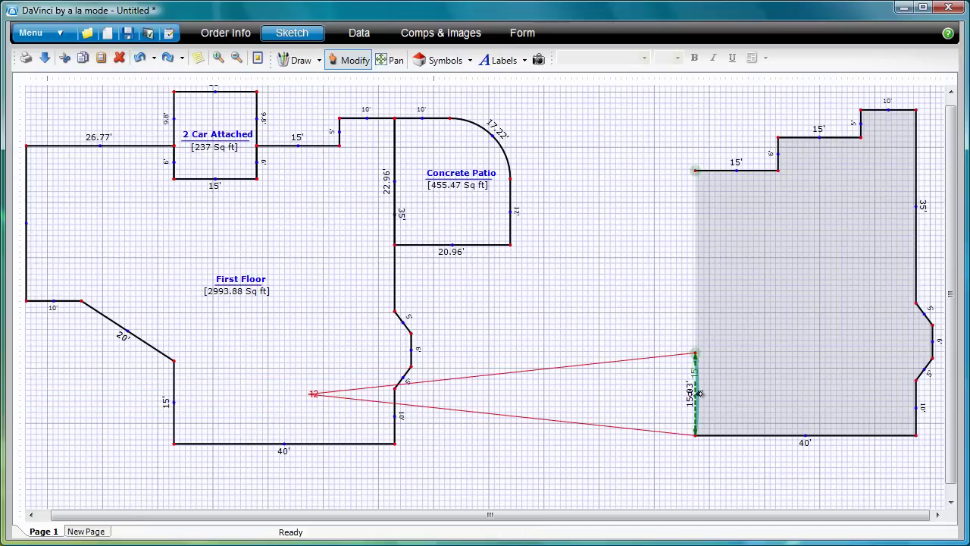
click(119, 58)
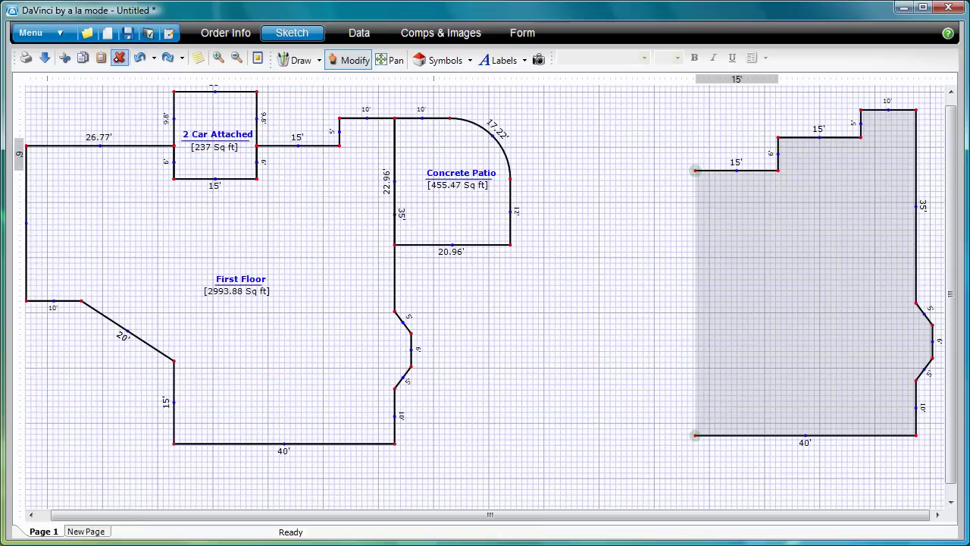
Step: Draw the missing 48' left wall and handwrite 'sec' to name the area Second Floor
click(296, 60)
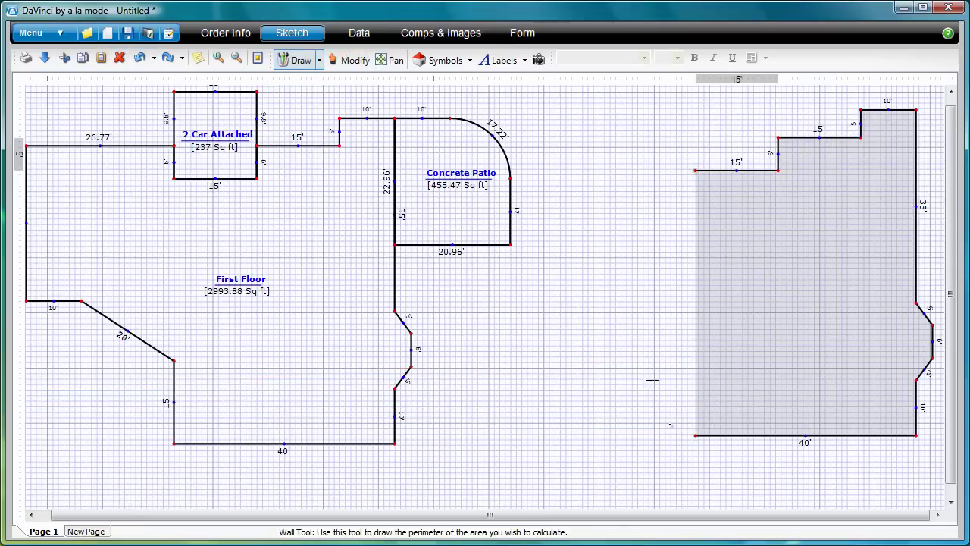
drag(695, 434, 695, 168)
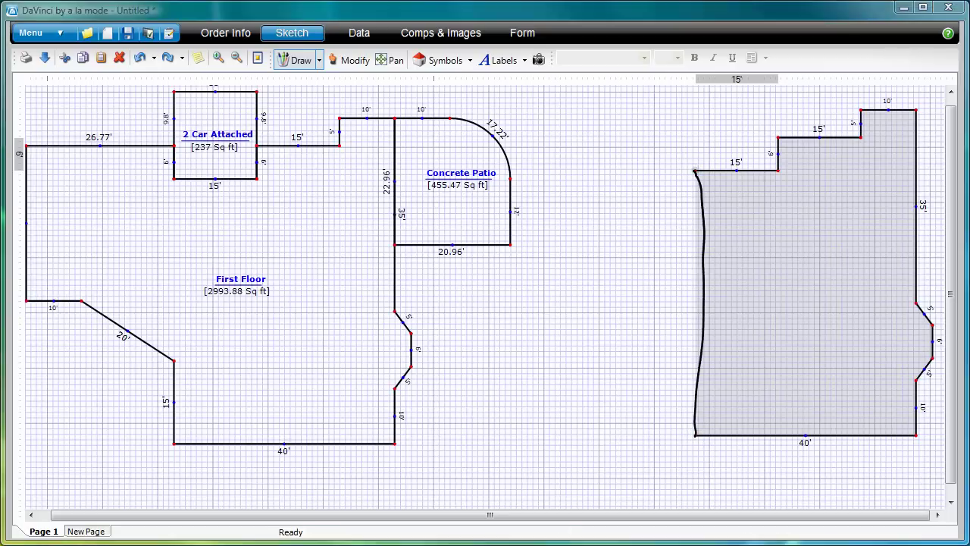
drag(797, 276, 837, 289)
drag(855, 275, 857, 291)
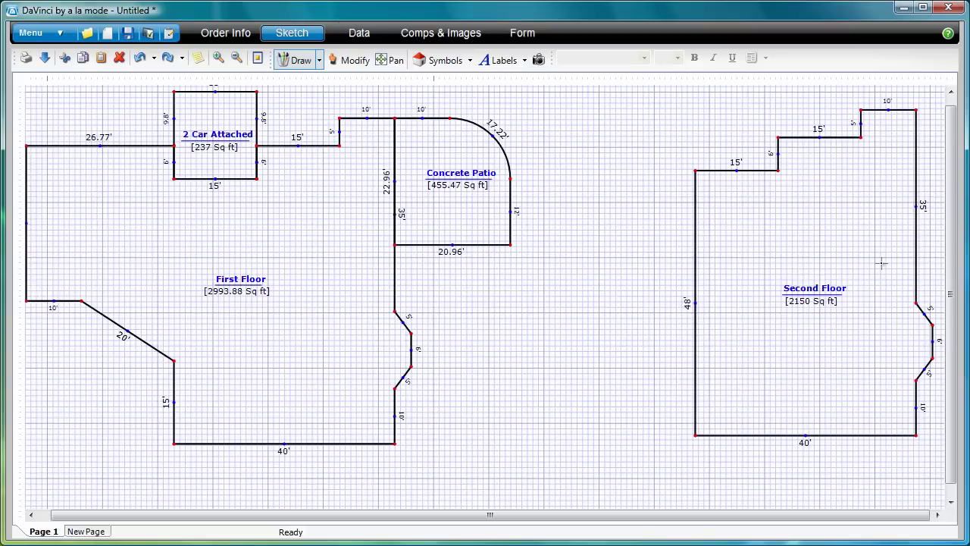
click(349, 59)
scroll(337, 127, up, 2)
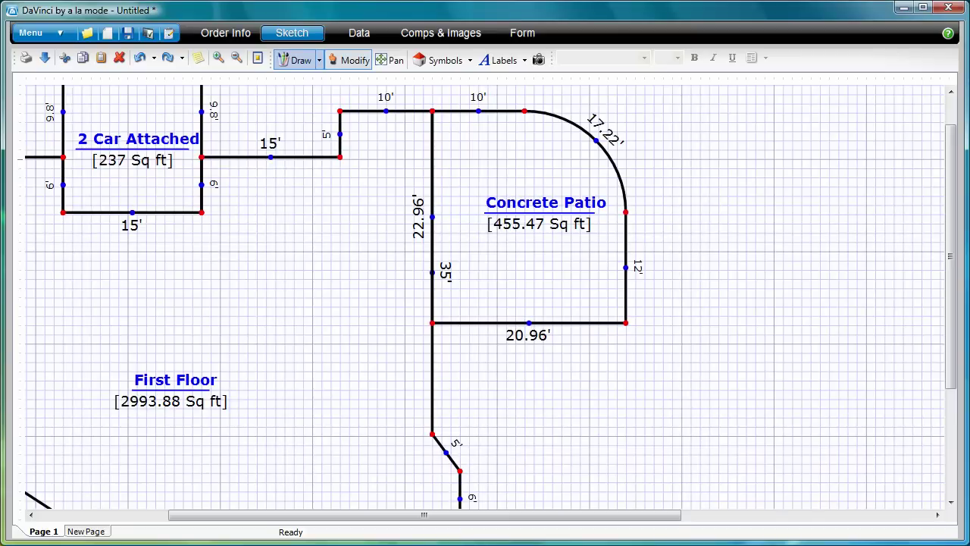
Step: Draw interior walls: a 20' wall down, one across to the 35' wall, and a 12'-sided lower room
click(319, 60)
click(277, 98)
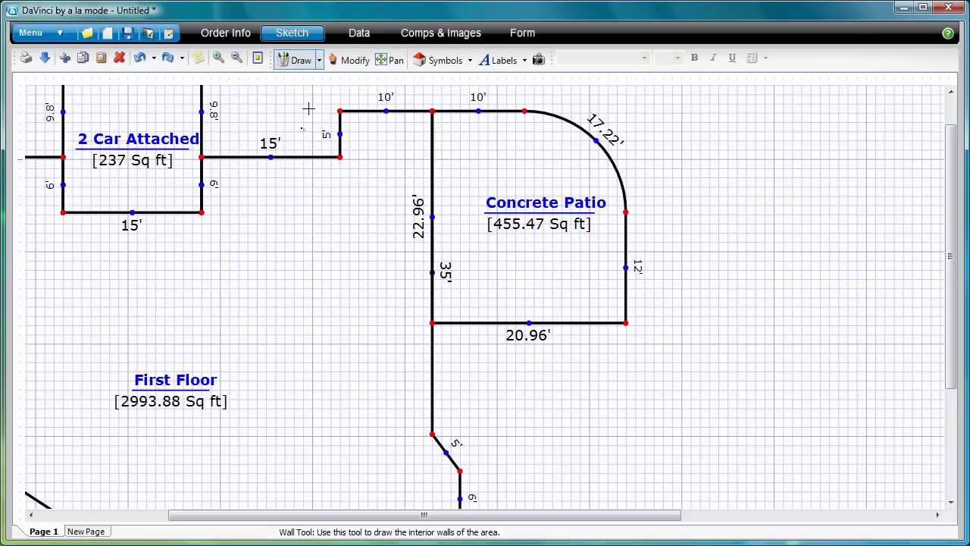
drag(253, 157, 254, 348)
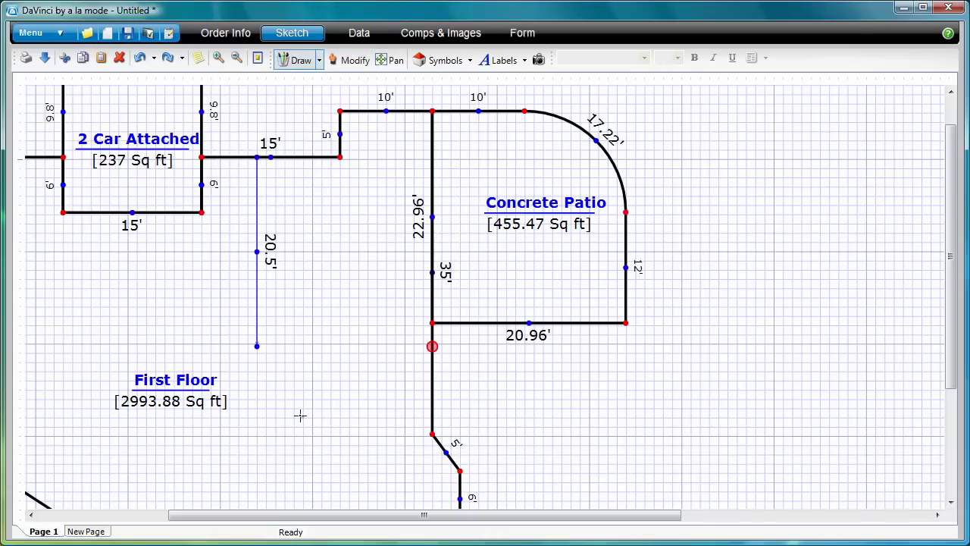
mouse_move(266, 237)
mouse_down()
mouse_move(286, 252)
mouse_move(307, 241)
mouse_up()
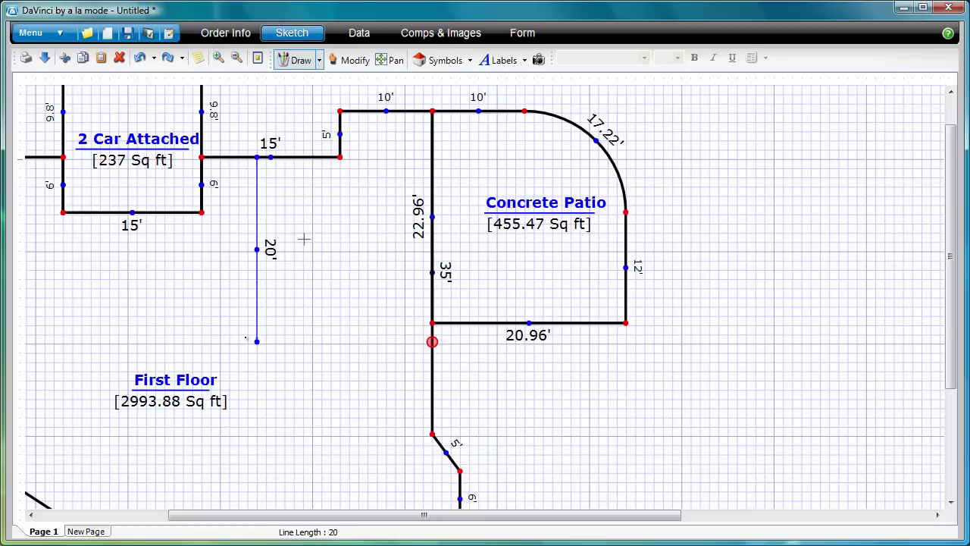
drag(251, 345, 432, 343)
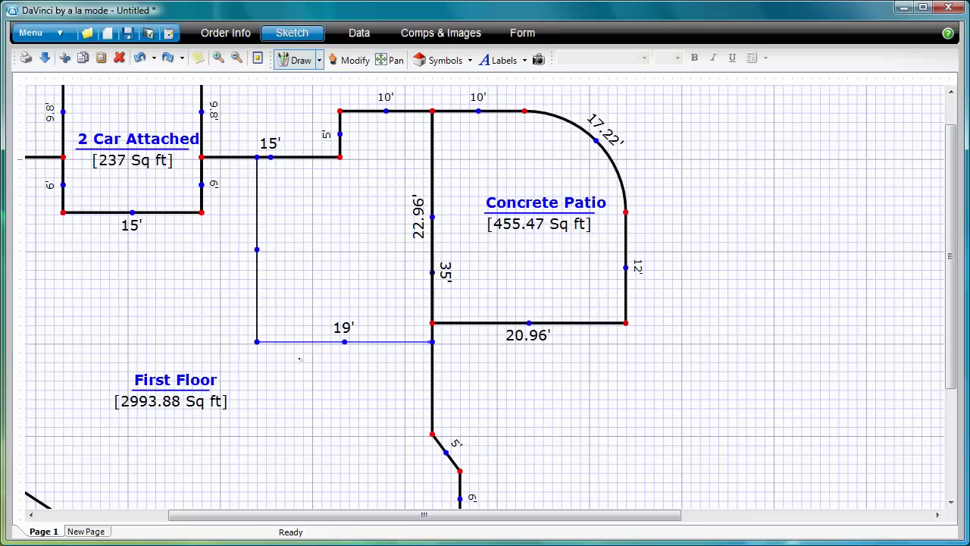
mouse_move(283, 371)
mouse_down()
mouse_move(285, 441)
mouse_move(428, 438)
mouse_up()
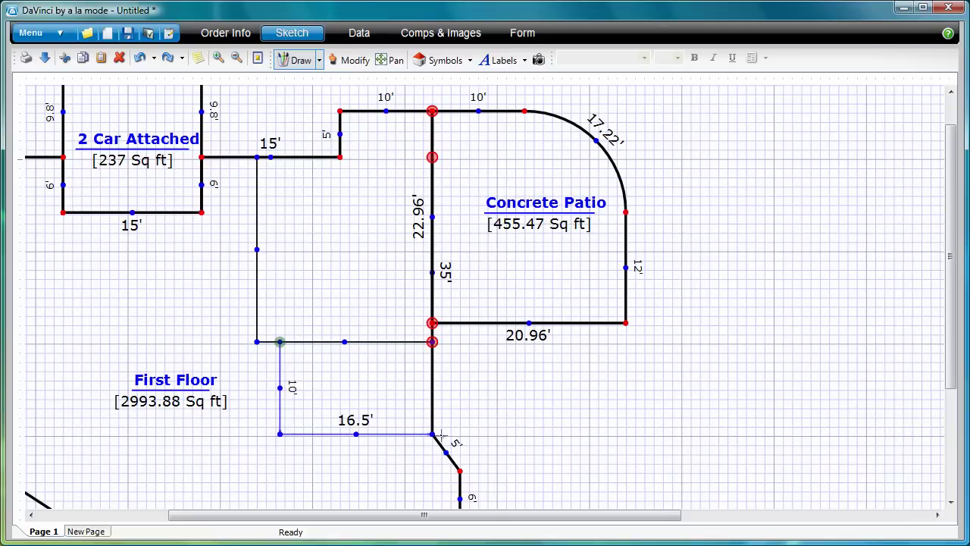
drag(287, 380, 303, 407)
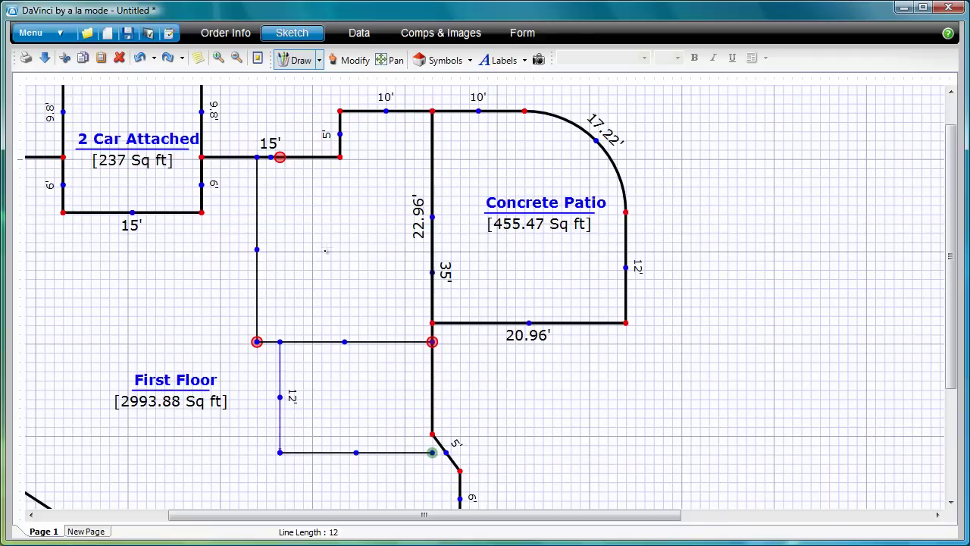
Step: Label the upper room Bedroom and the lower room Bath
mouse_move(309, 215)
mouse_down()
mouse_move(312, 241)
mouse_move(355, 235)
mouse_up()
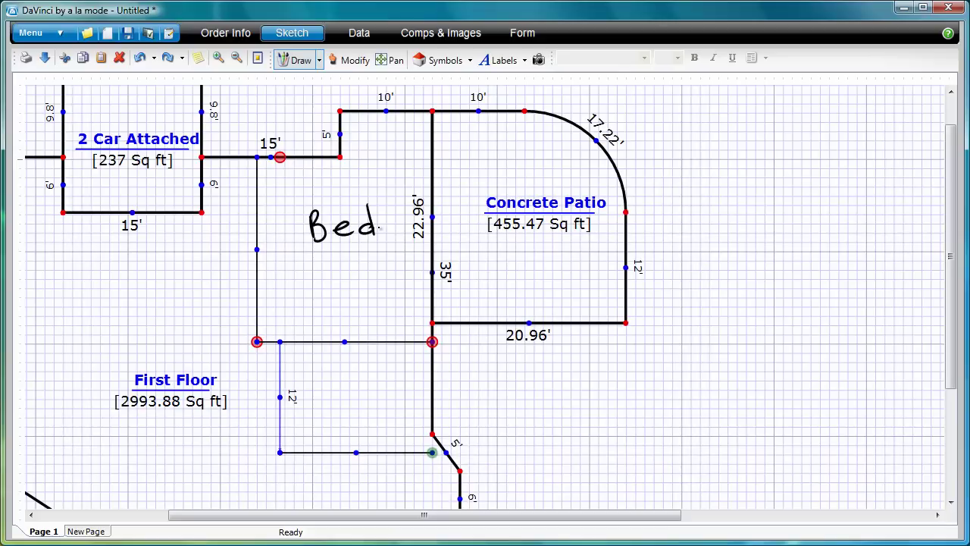
drag(324, 373, 326, 405)
mouse_move(371, 383)
mouse_down()
mouse_move(370, 410)
mouse_move(375, 394)
mouse_up()
drag(380, 379, 381, 405)
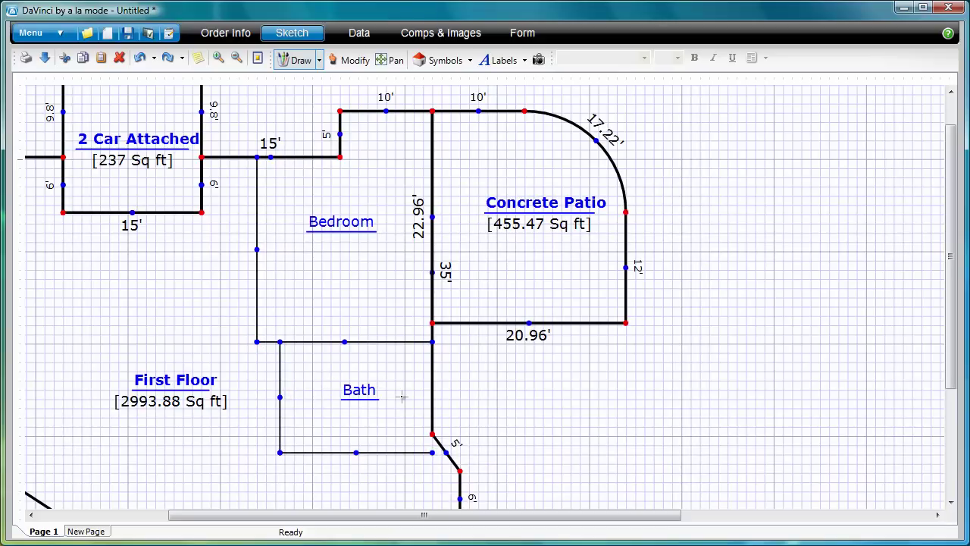
Step: Enable Room Count in the Bath's room properties and review its floor choices
double_click(359, 392)
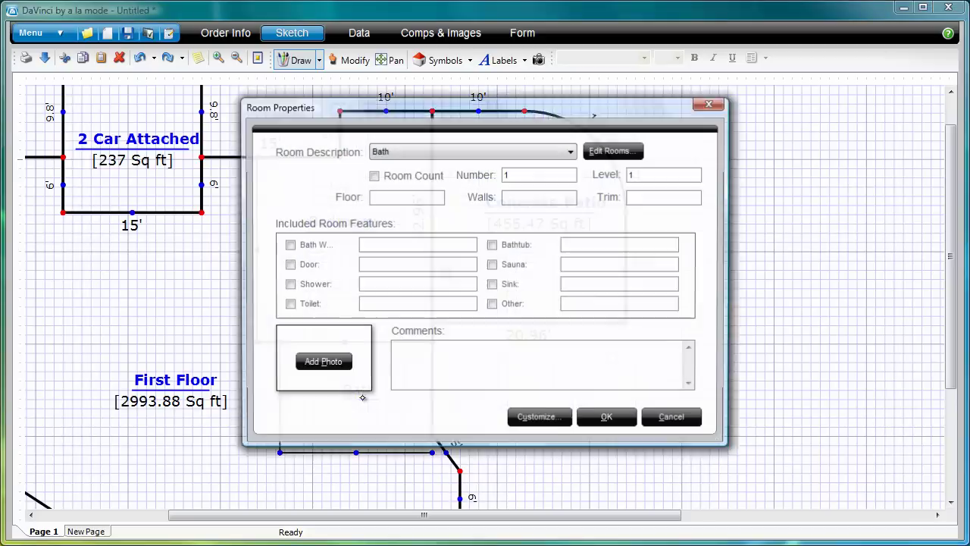
click(389, 174)
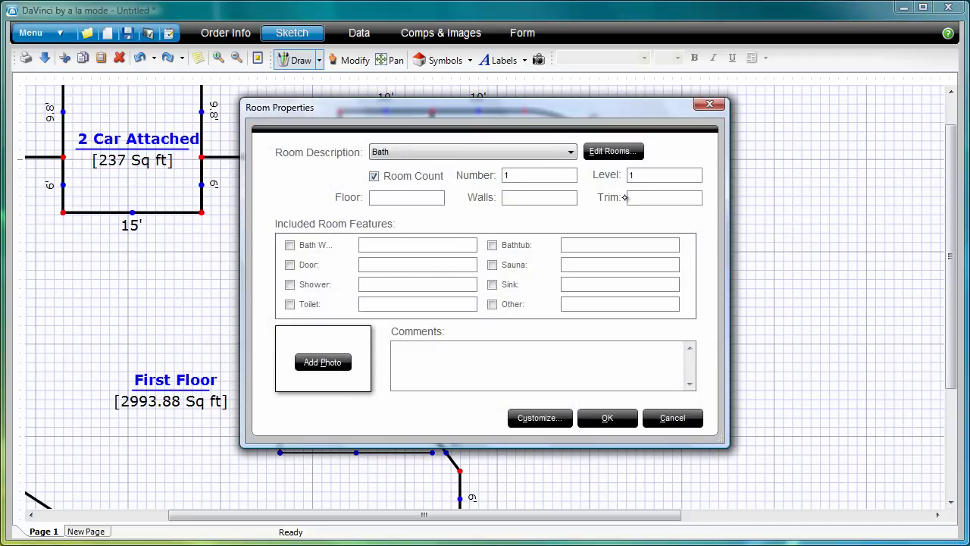
click(402, 197)
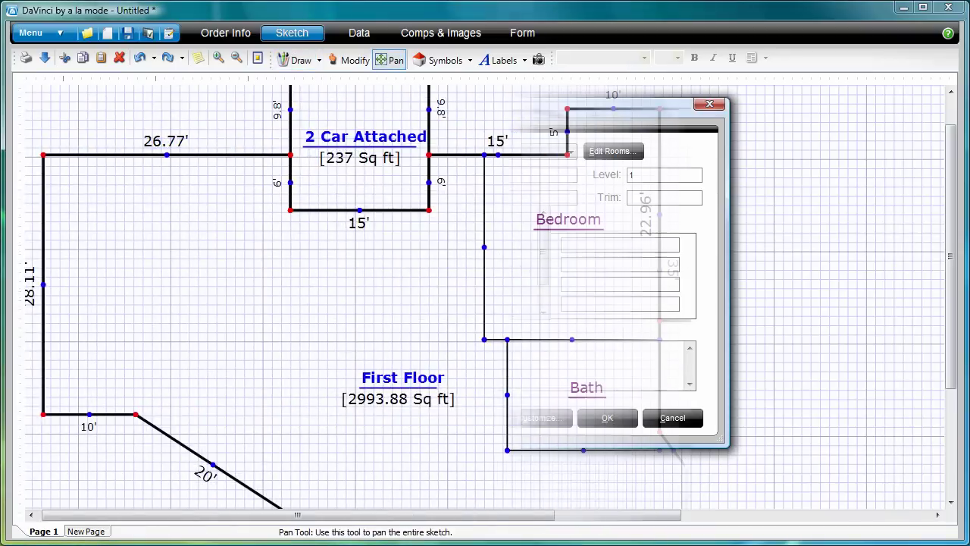
Step: Place a Door - Right 90 on the Bedroom's left wall, rotated to swing into the Bedroom
drag(636, 228, 634, 227)
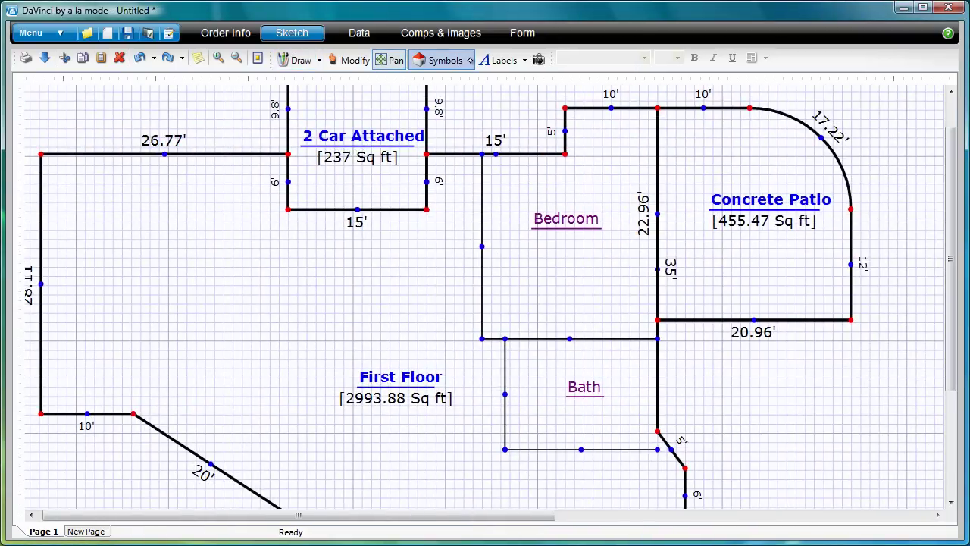
click(470, 61)
mouse_move(456, 155)
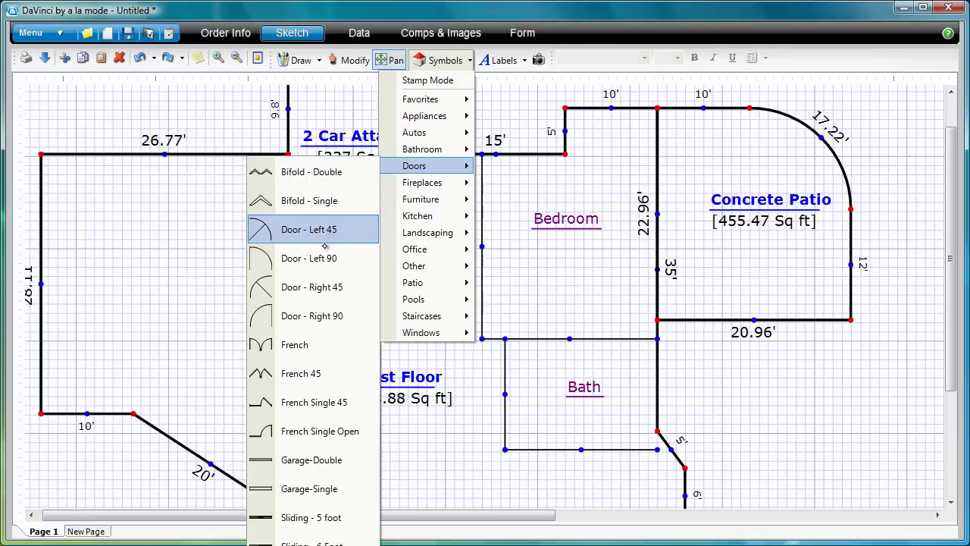
click(333, 314)
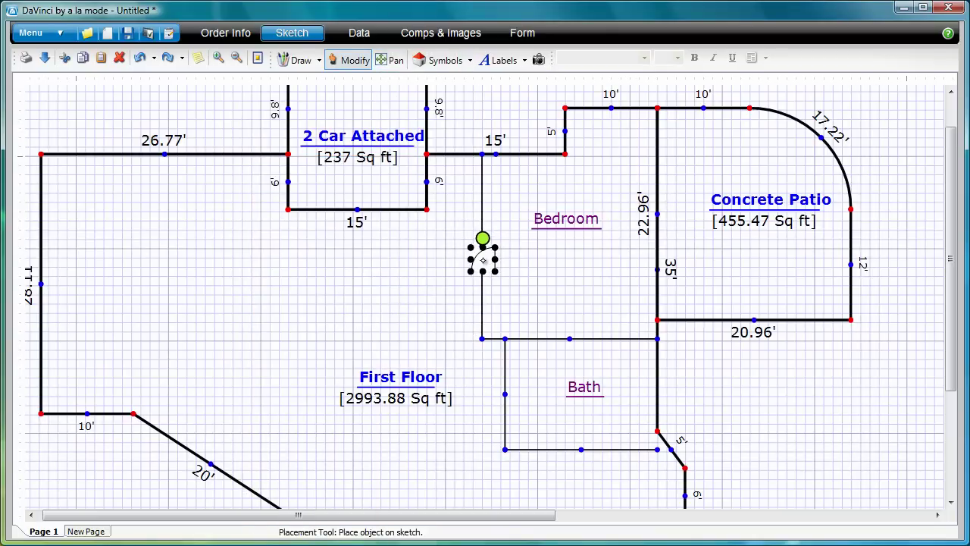
click(483, 260)
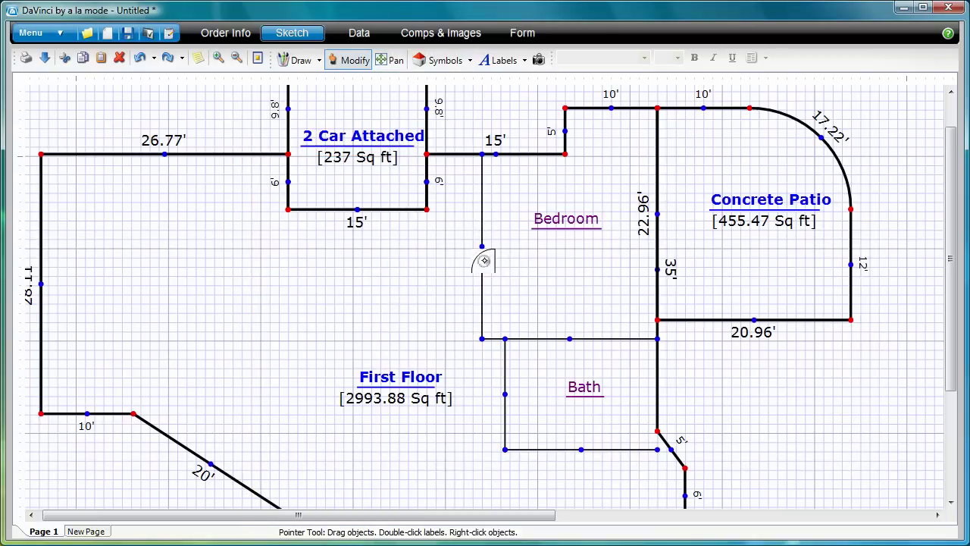
click(485, 260)
drag(462, 244, 452, 261)
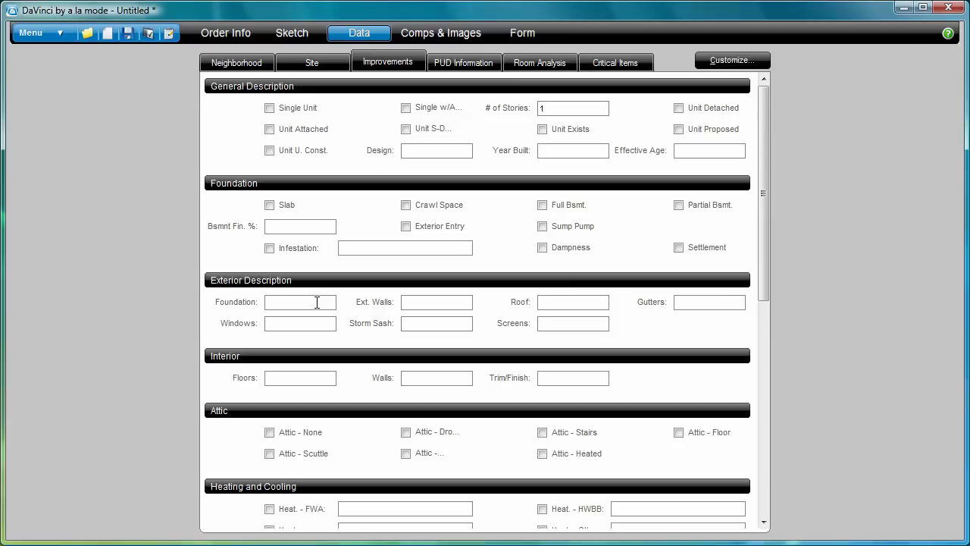
Step: Enter a Poured Concrete foundation, Brick exterior walls and Asphalt shingle roof, each rated Fair
click(320, 302)
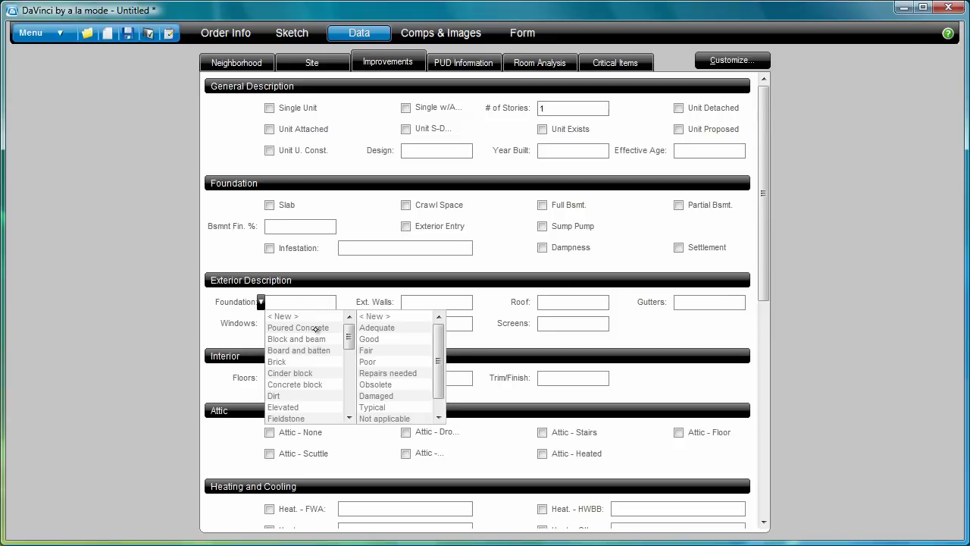
click(391, 349)
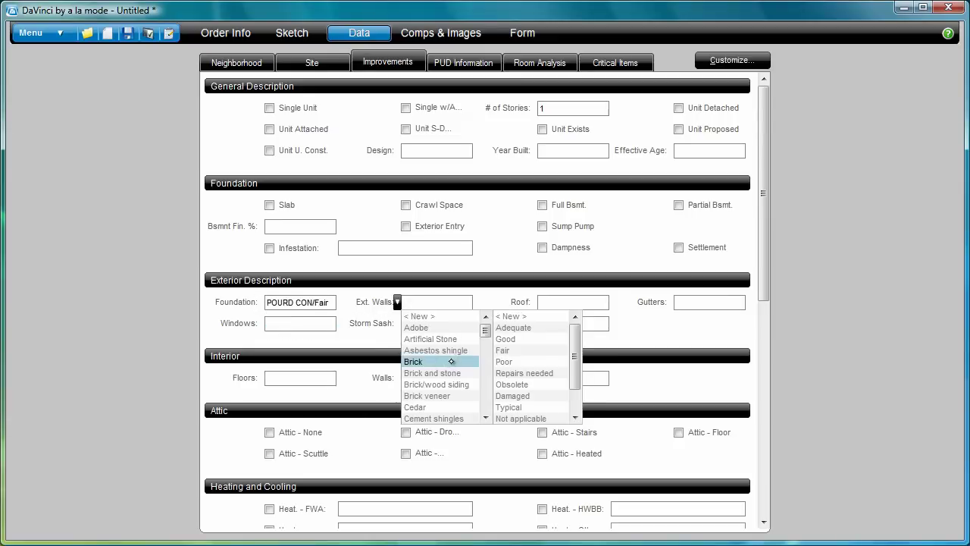
click(511, 352)
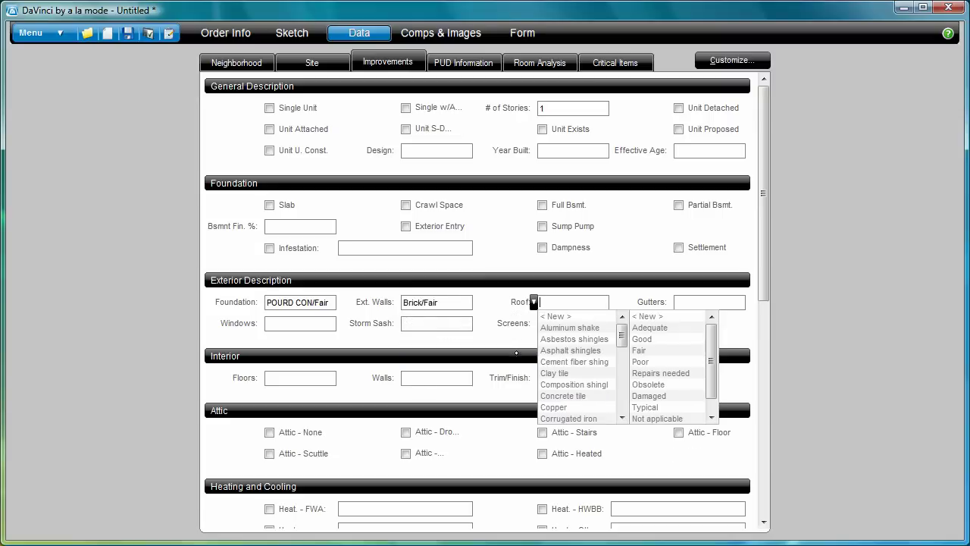
click(660, 351)
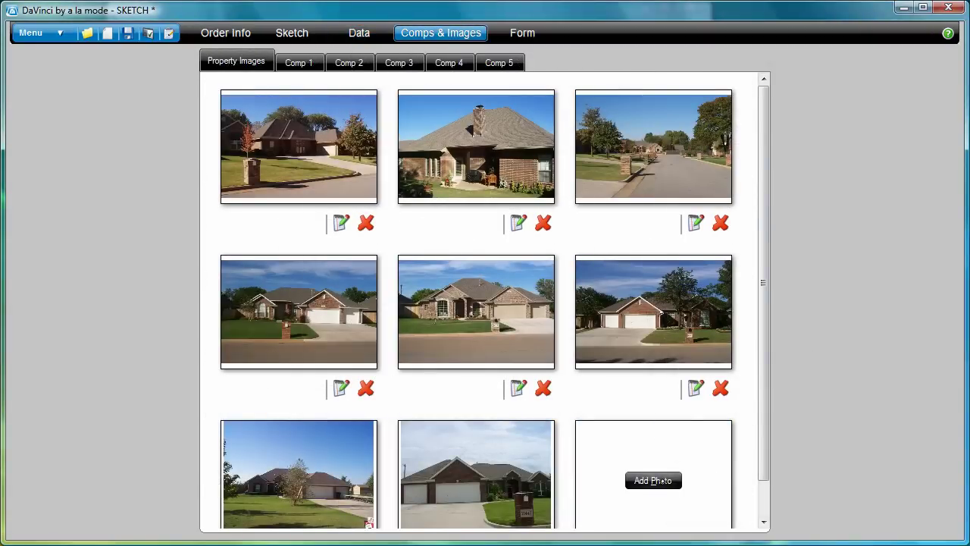
Step: Start adding a property photo, then review Comp 1 and bring up Comp 2's details
click(662, 478)
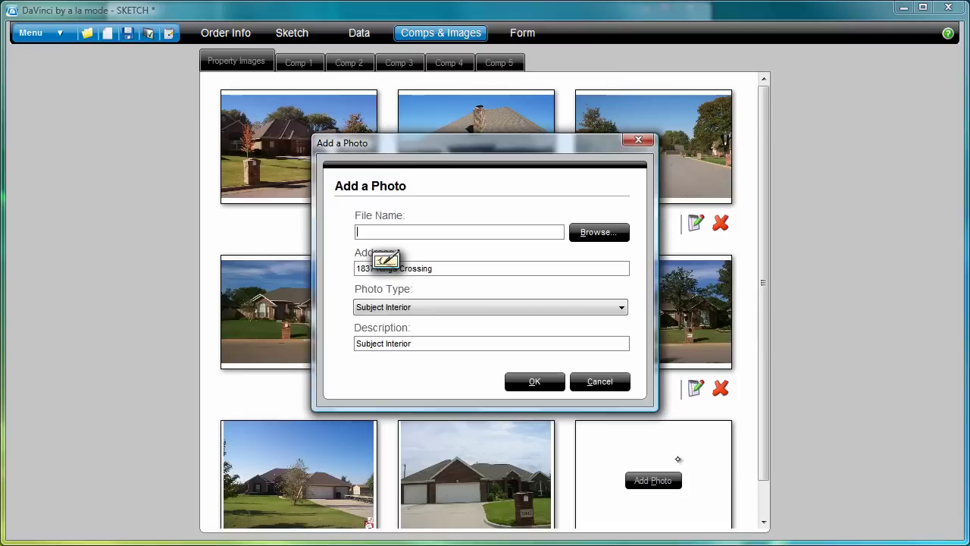
click(615, 231)
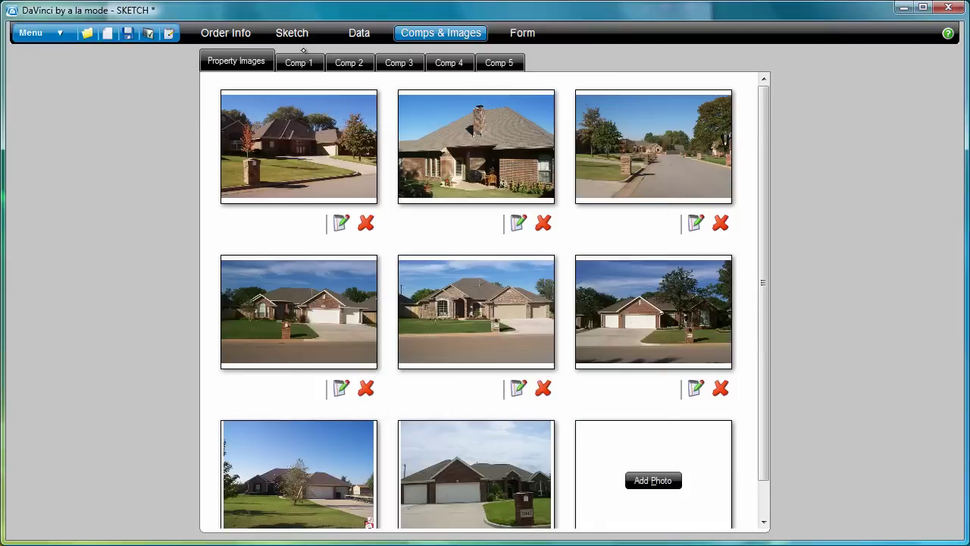
click(298, 62)
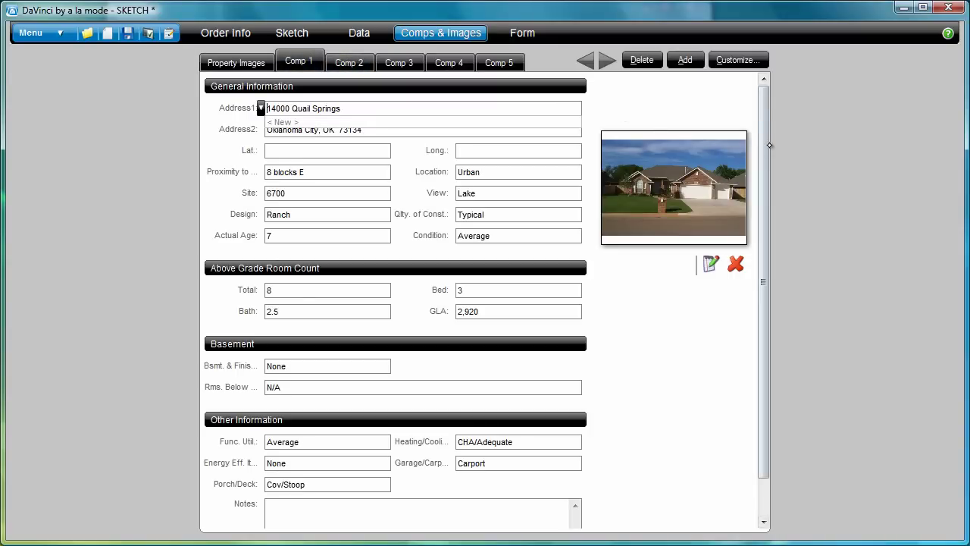
scroll(763, 217, down, 1)
drag(763, 199, 763, 120)
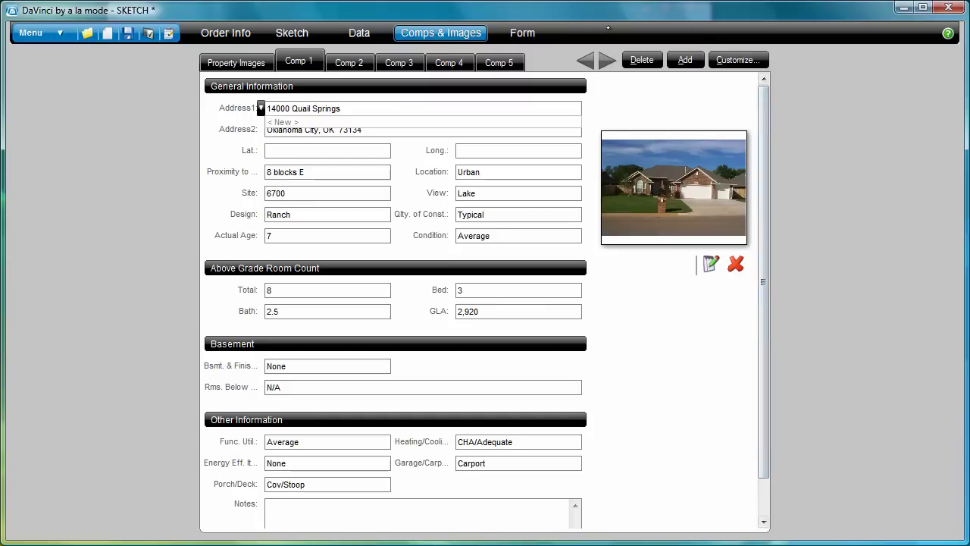
click(351, 62)
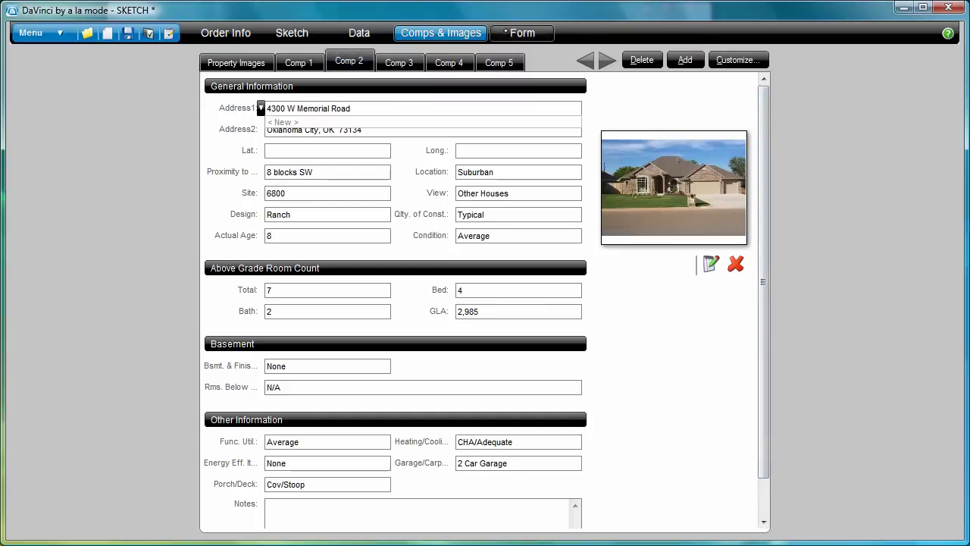
Step: Open the URAR Form 1004 and scroll down to its Cost Approach section
click(516, 33)
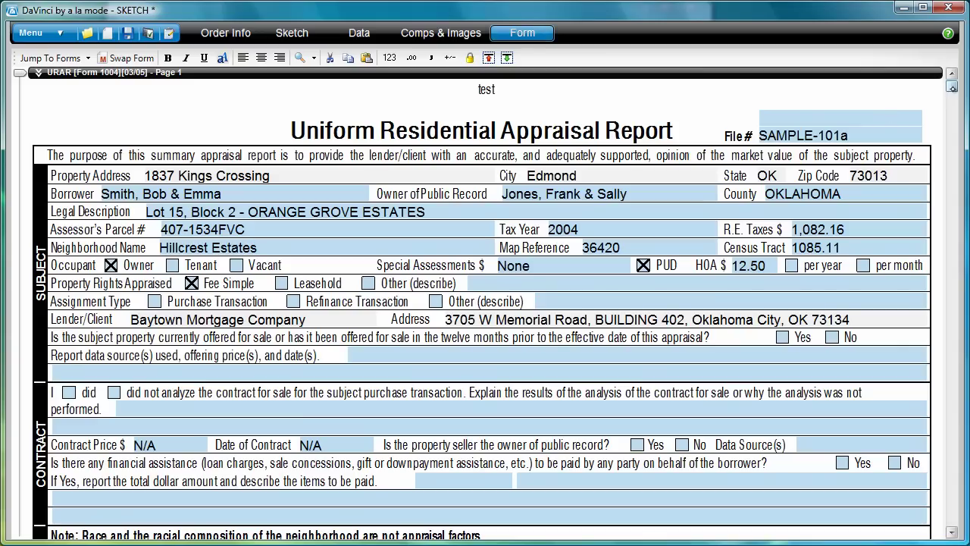
drag(952, 88, 952, 191)
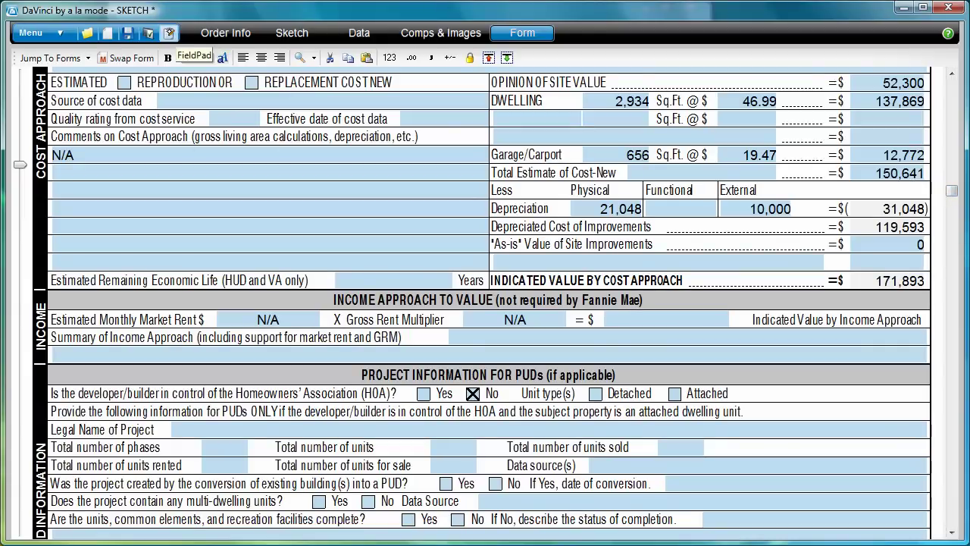
Step: Open a blank FieldPad window for the subject property
click(170, 34)
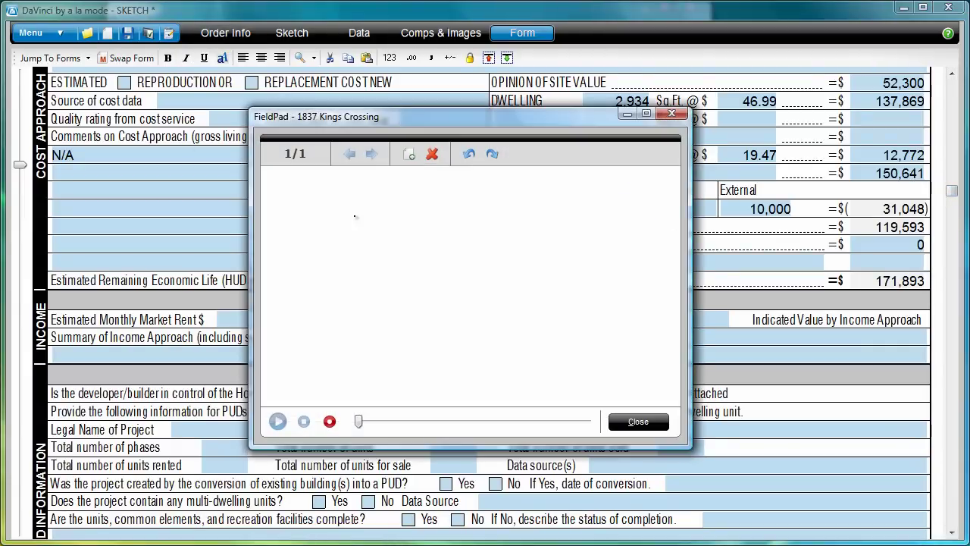